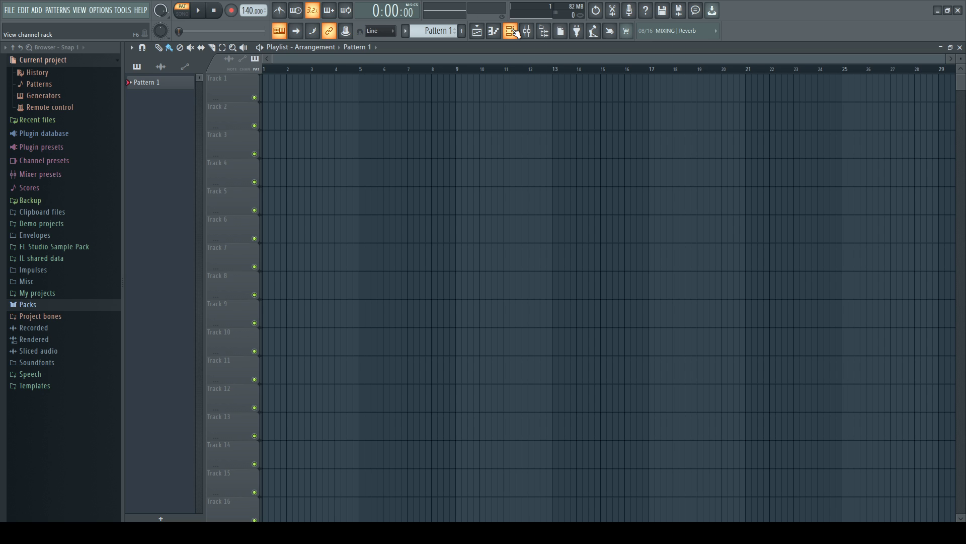
Add an FL Keys channel to the channel rack and open its piano roll.
click(515, 32)
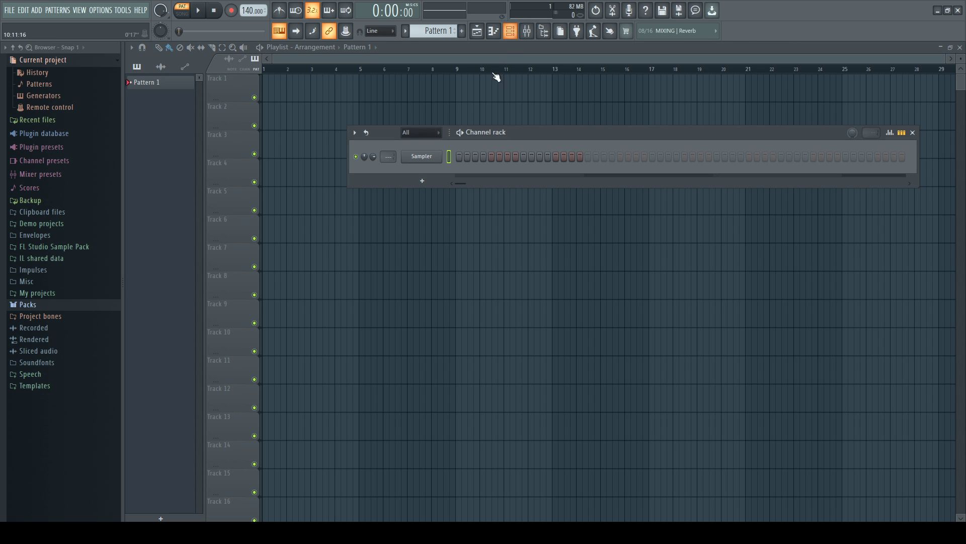
click(428, 181)
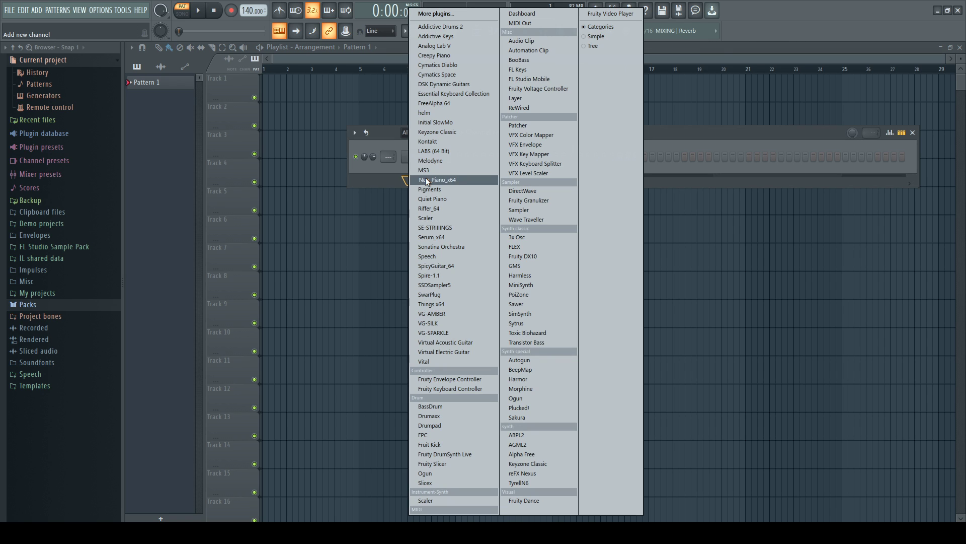
click(530, 69)
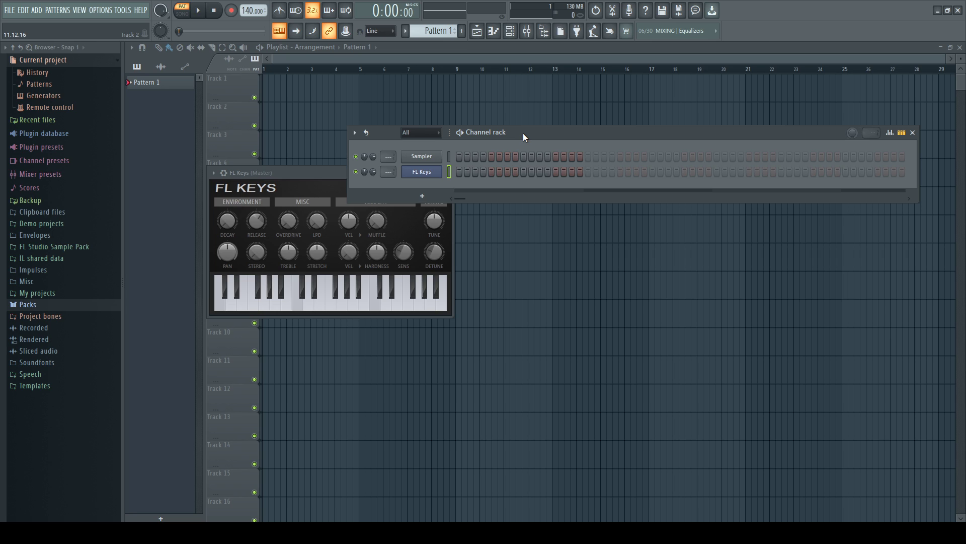
right_click(426, 173)
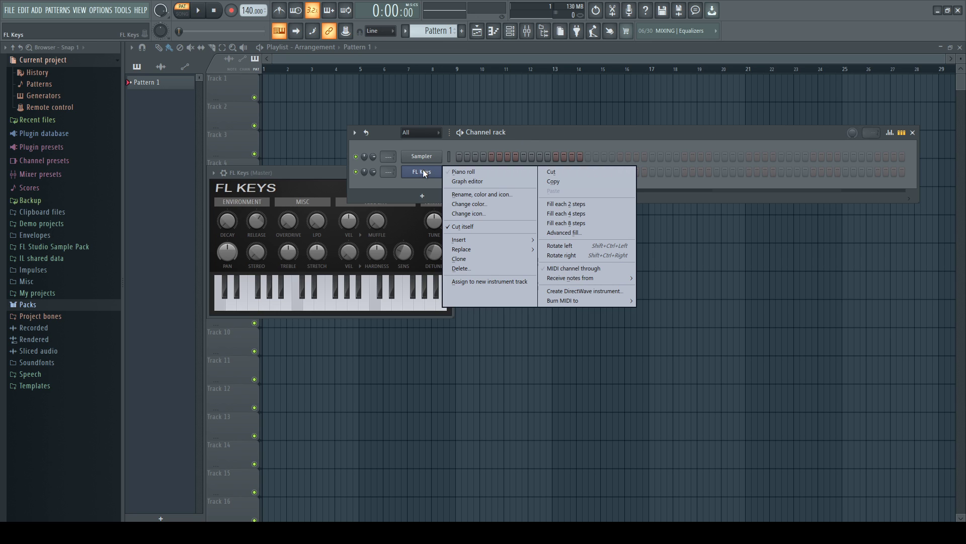
click(472, 171)
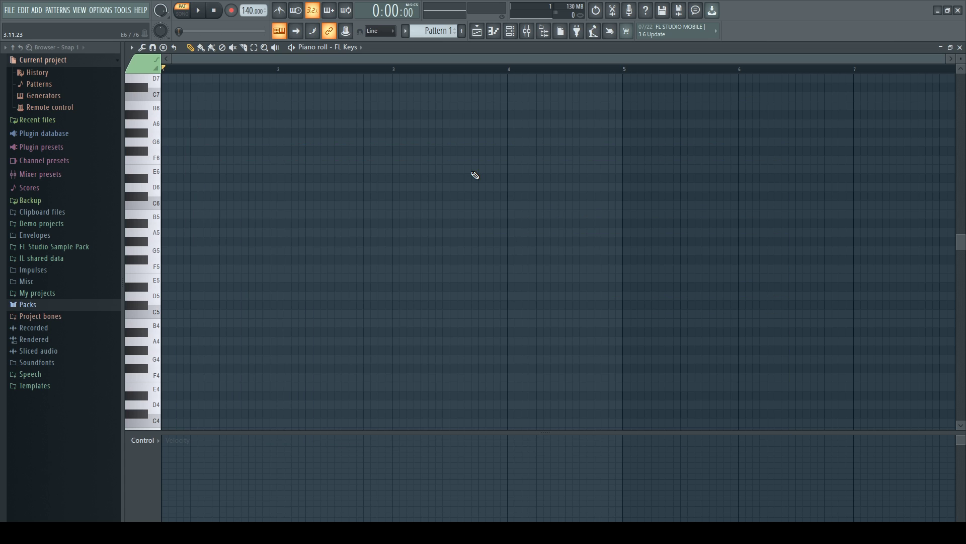
Draw one-bar chords in the piano roll: A4, C5 and E5 in bar 1, and C5, E5 and G5 in bar 2.
click(171, 341)
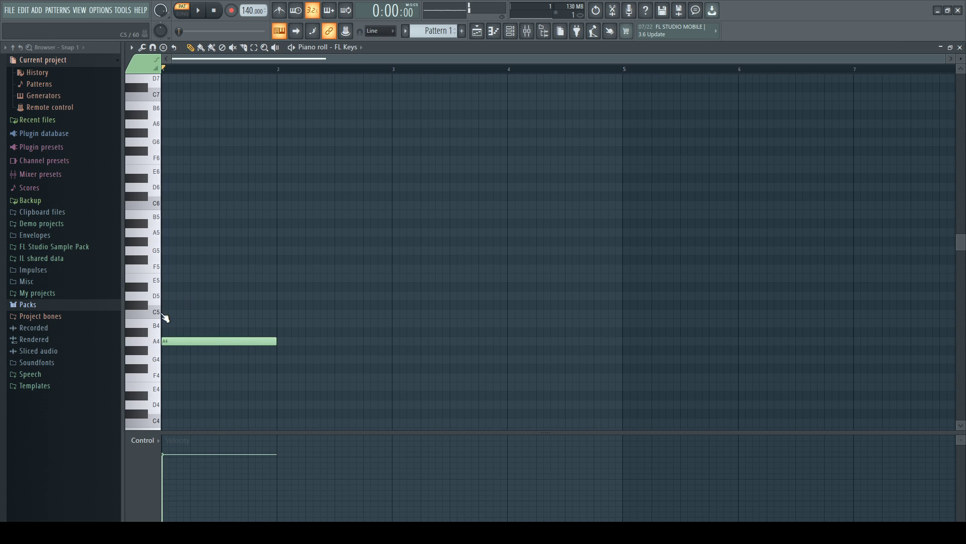
click(166, 314)
click(166, 278)
click(279, 313)
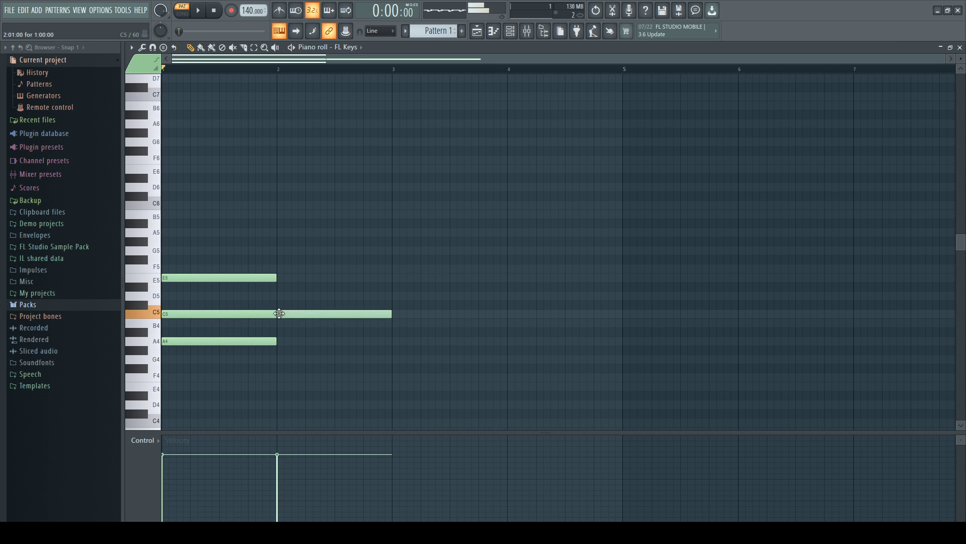
click(281, 277)
click(281, 251)
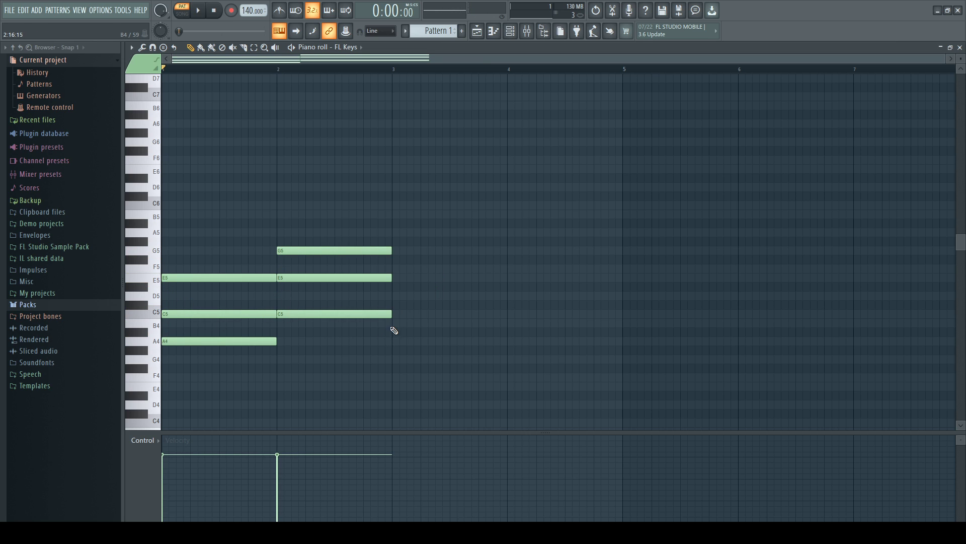
Add one-bar chords with D5, F5 and A5 in bar 3, and G4, B4 and D5 in bar 4.
click(396, 323)
drag(409, 321, 410, 293)
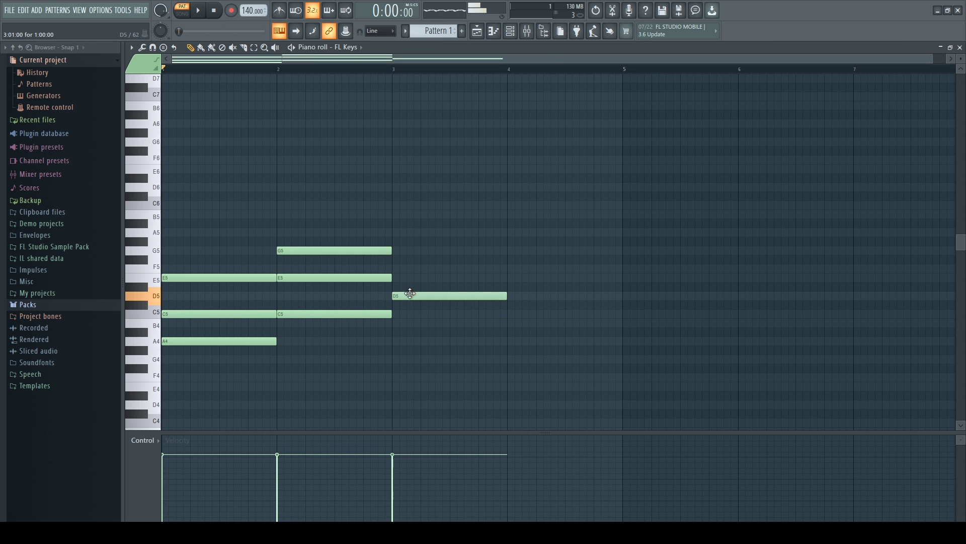
click(397, 268)
click(397, 233)
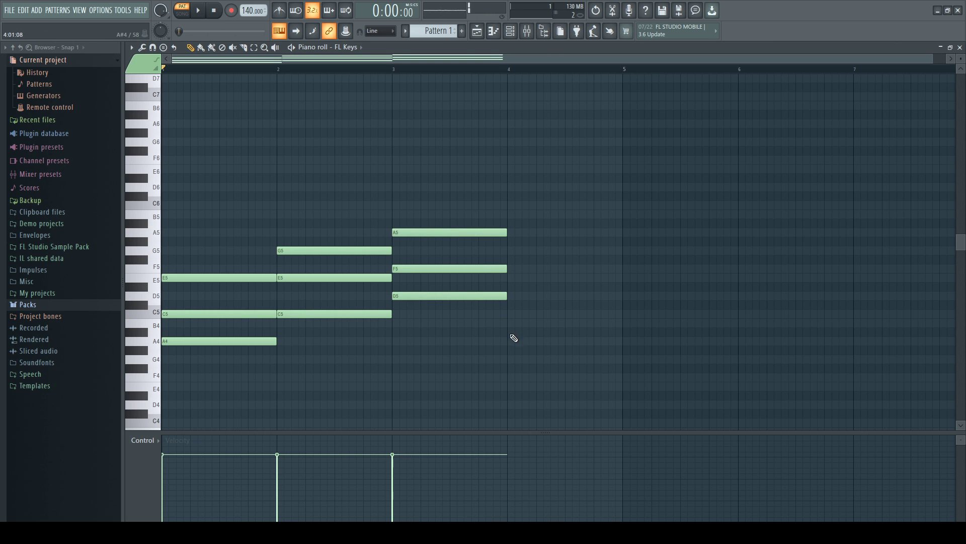
click(511, 359)
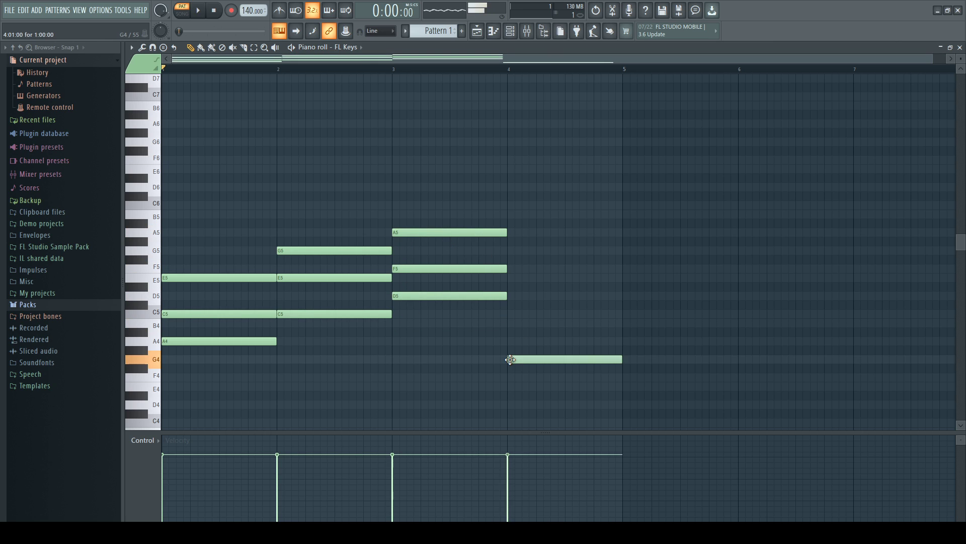
click(512, 324)
click(511, 295)
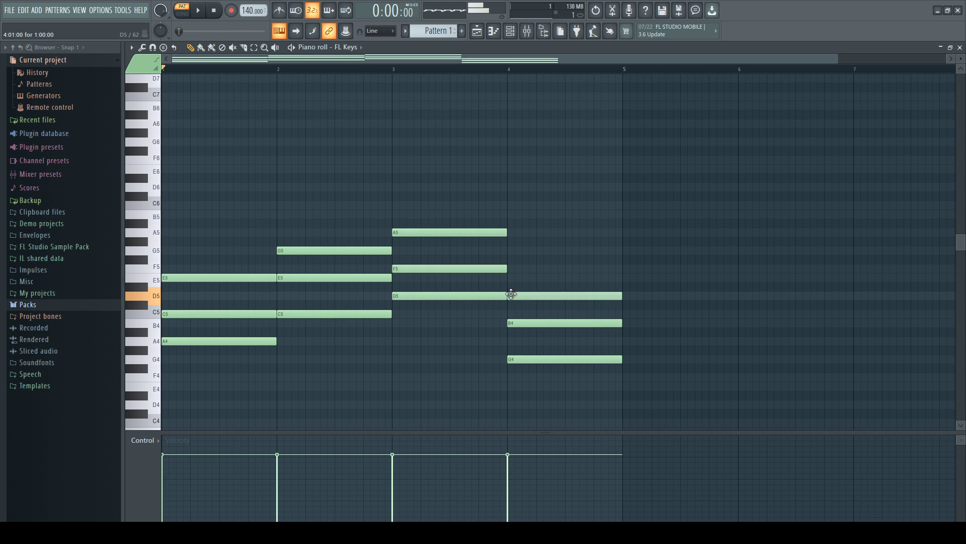
Play back the four-bar chord progression and set the project tempo to 110 BPM.
click(201, 11)
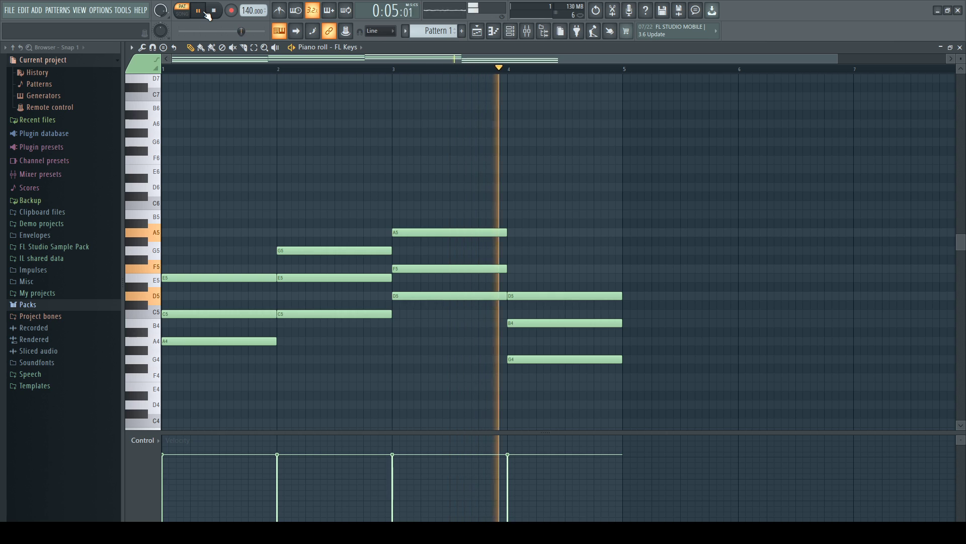
click(204, 11)
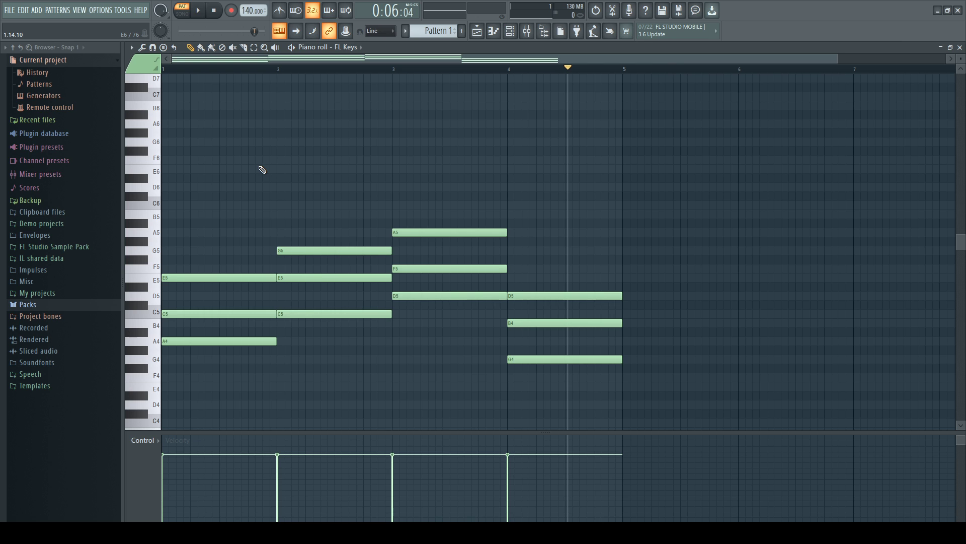
drag(836, 59, 541, 70)
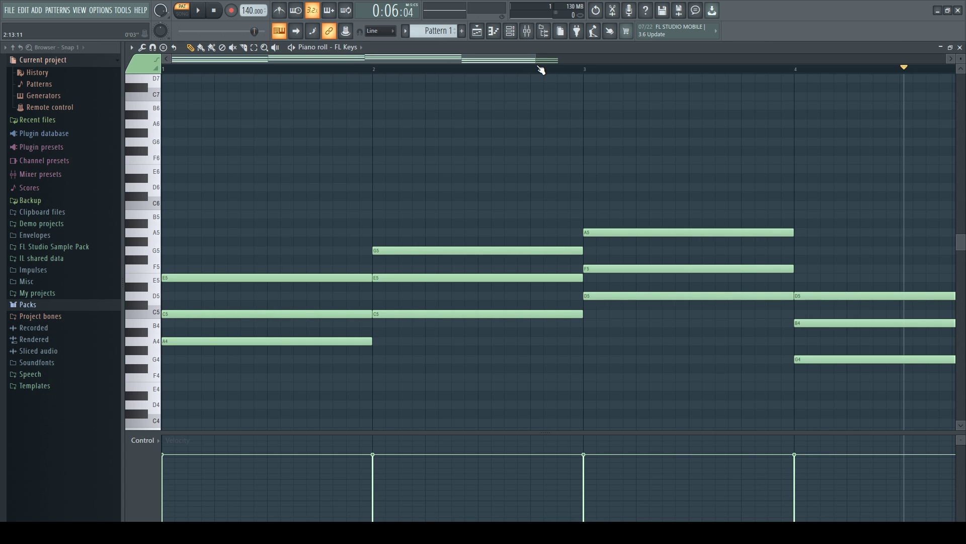
mouse_move(248, 10)
mouse_down()
mouse_move(248, 33)
mouse_move(243, 23)
mouse_up()
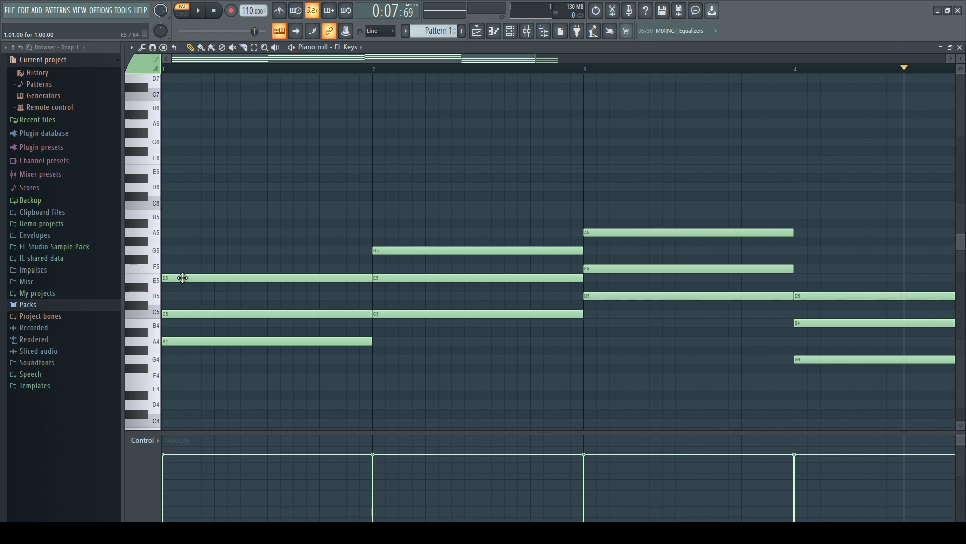
Add one-beat melody notes C6, E6, A5 and C6 in sequence above the bar 1 chord.
click(166, 205)
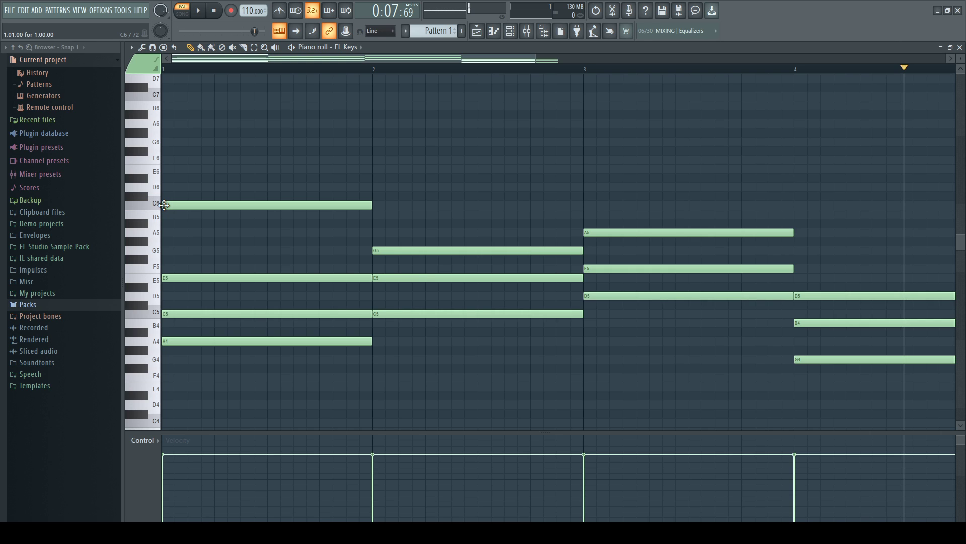
drag(369, 203, 212, 205)
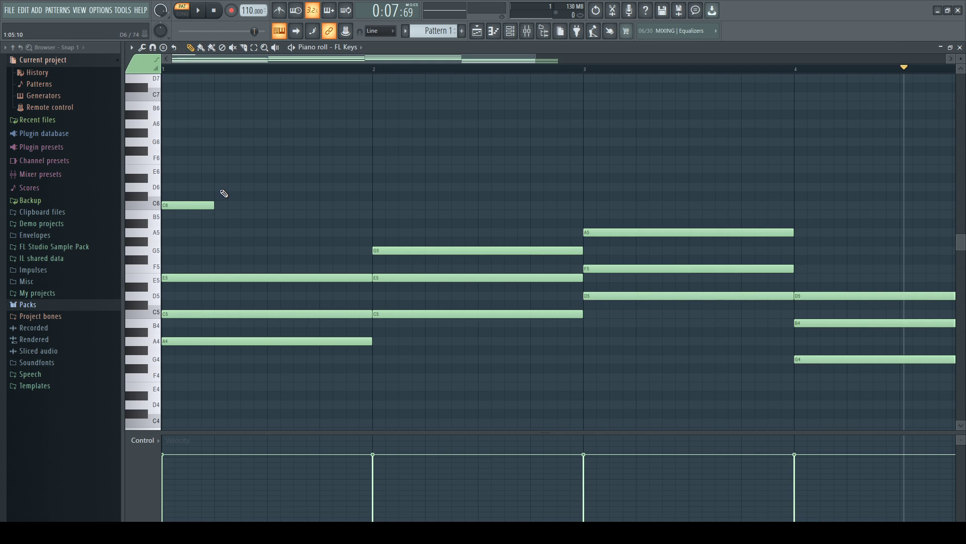
click(220, 172)
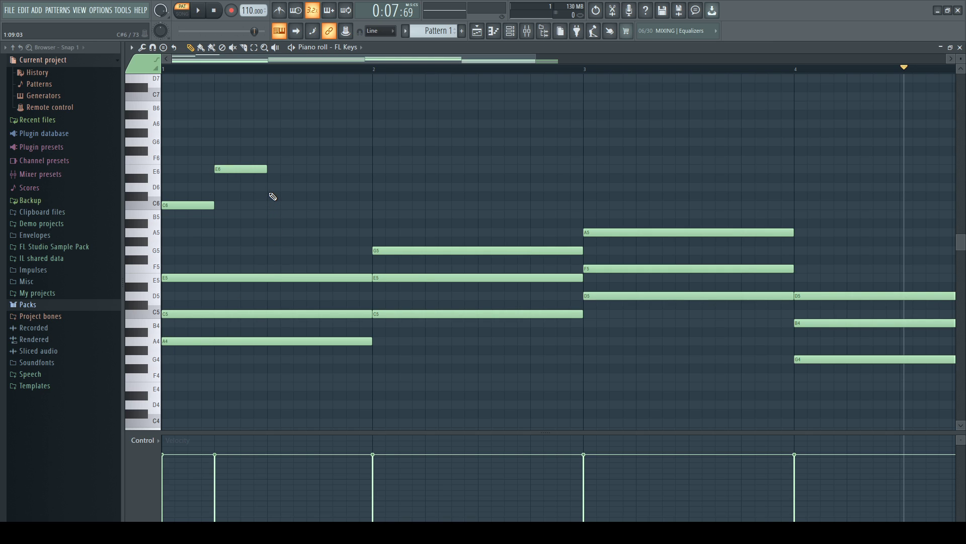
click(271, 232)
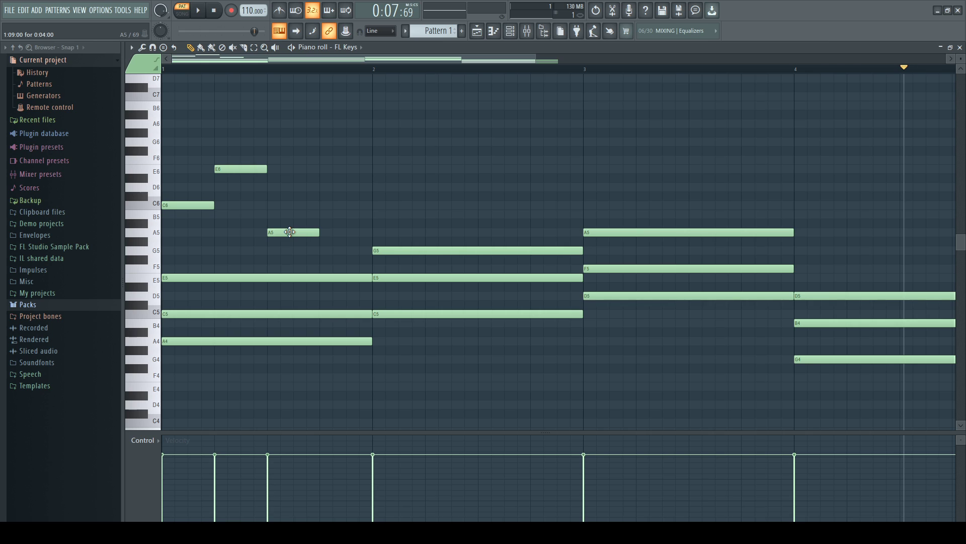
click(325, 205)
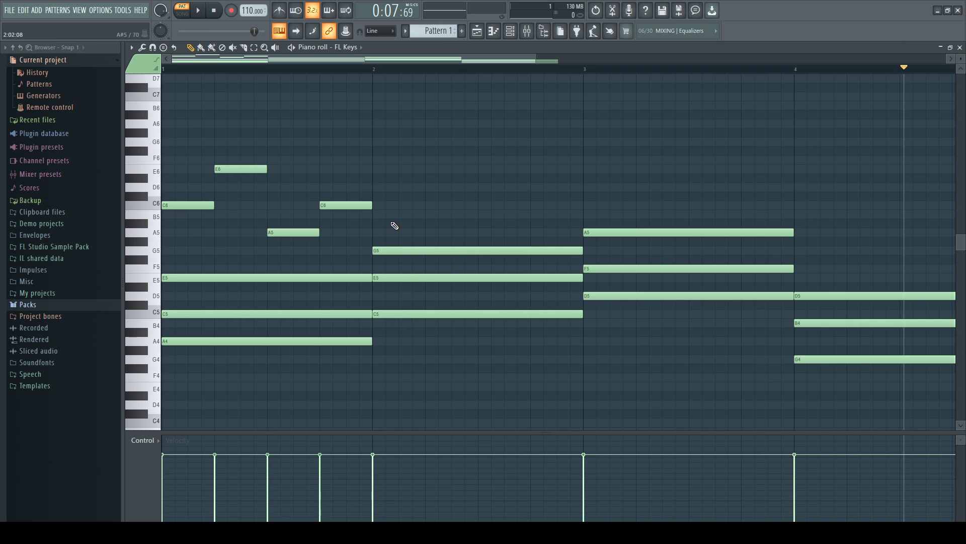
Add one-beat melody notes E6, G6, C6 and E6 in sequence above the bar 2 chord.
click(391, 170)
click(428, 142)
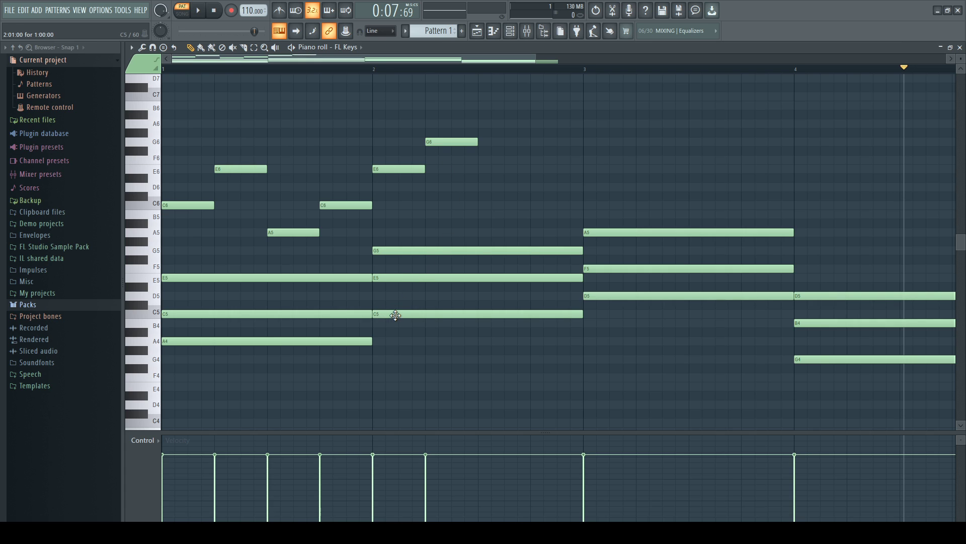
click(496, 205)
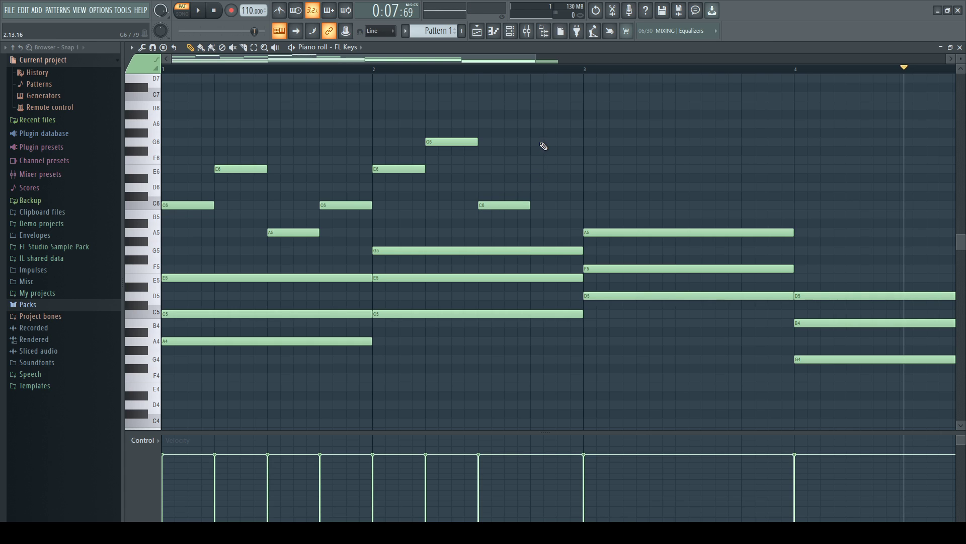
click(537, 170)
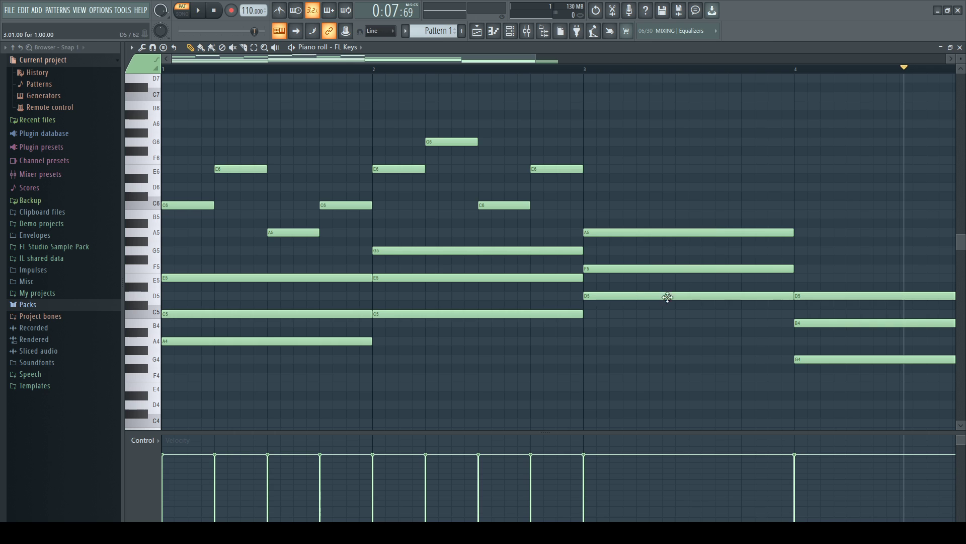
Add one-beat melody notes A6, F6, D6 and F6 in sequence above the bar 3 chord.
drag(484, 58, 577, 69)
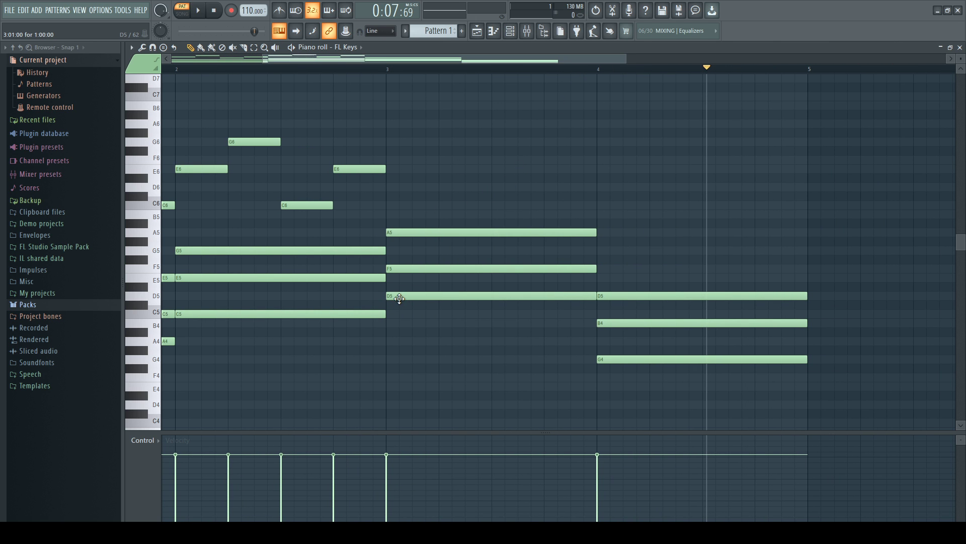
click(391, 125)
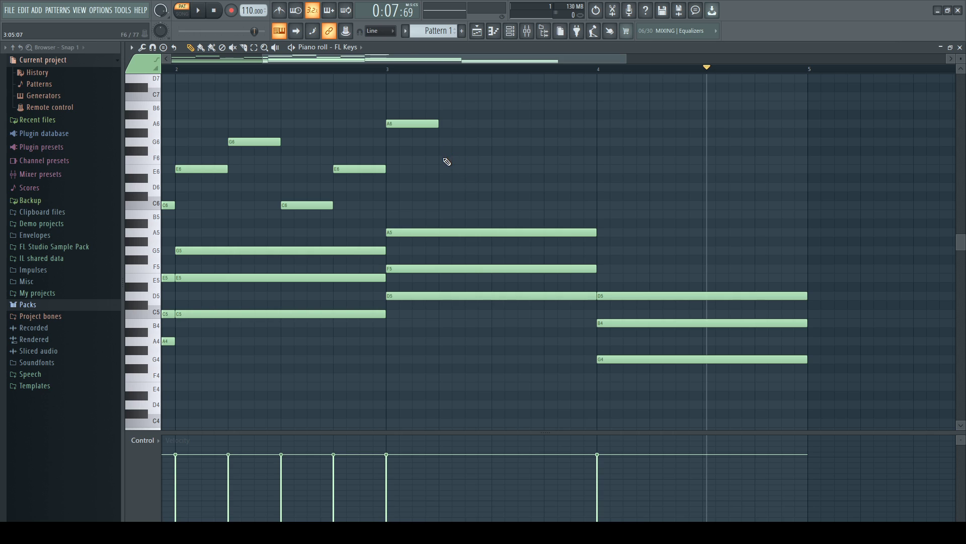
click(447, 161)
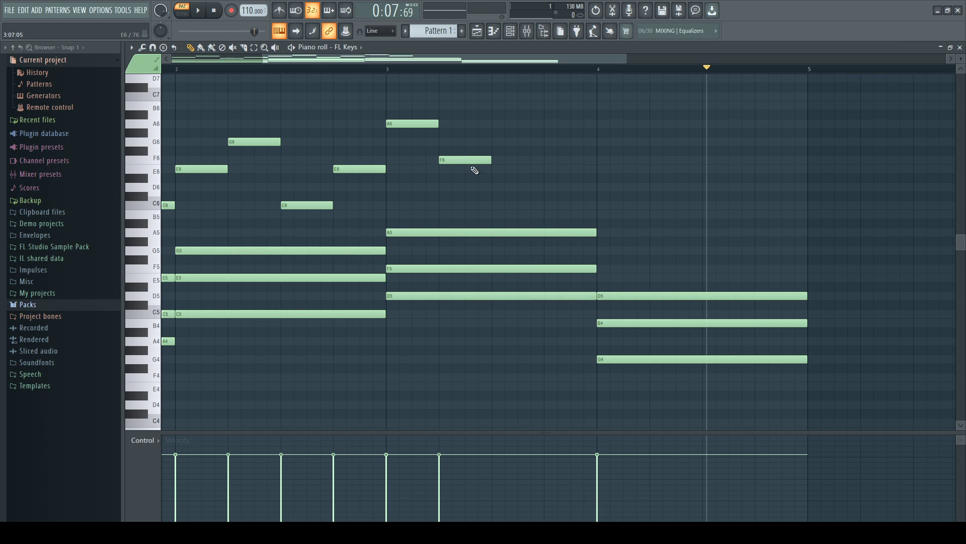
click(497, 188)
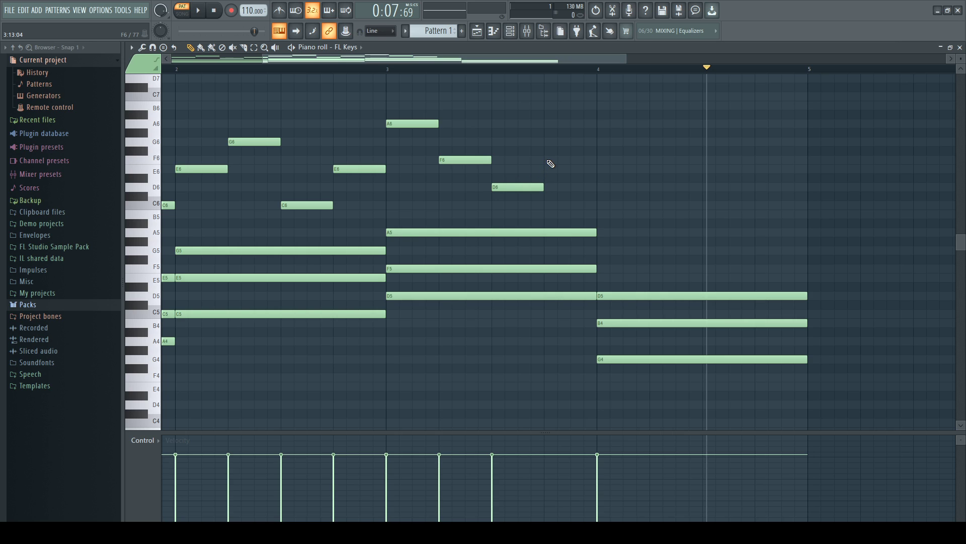
click(551, 161)
Add one-beat melody notes B5, D6, B5 and G5 above the bar 4 chord and play back the pattern.
drag(473, 58, 536, 64)
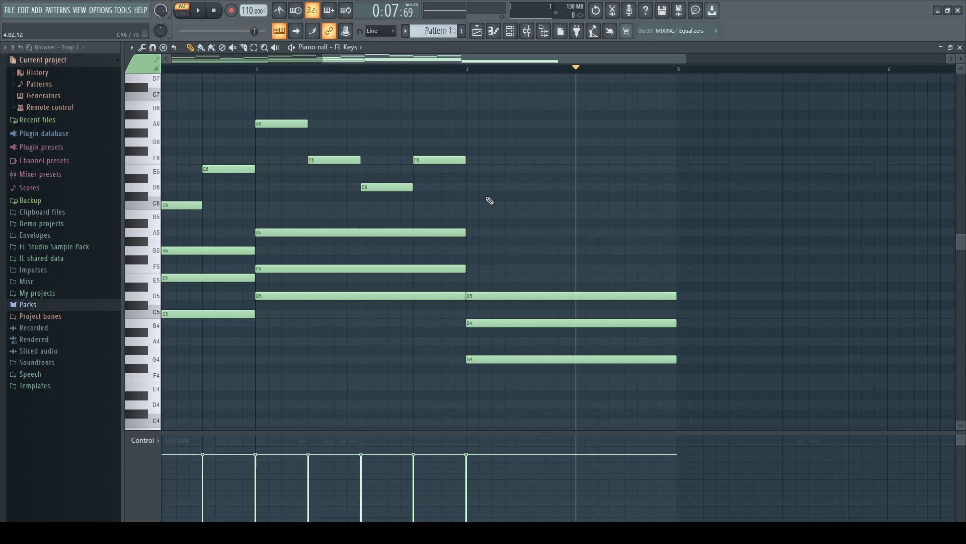
click(469, 214)
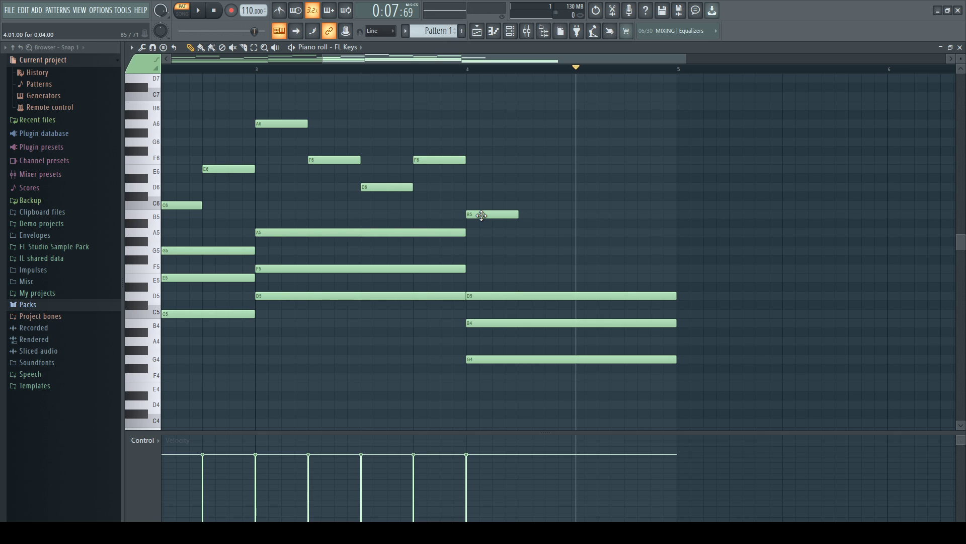
click(525, 187)
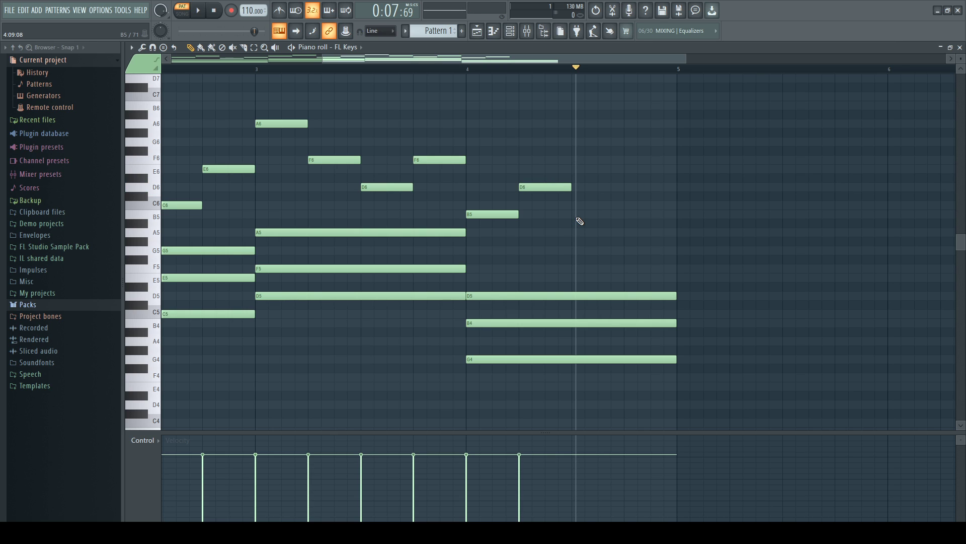
click(578, 216)
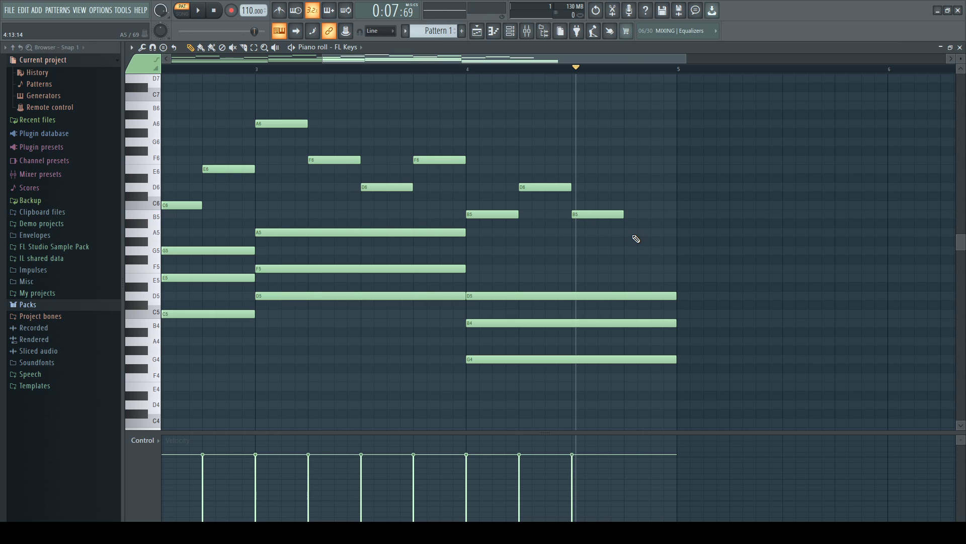
click(631, 250)
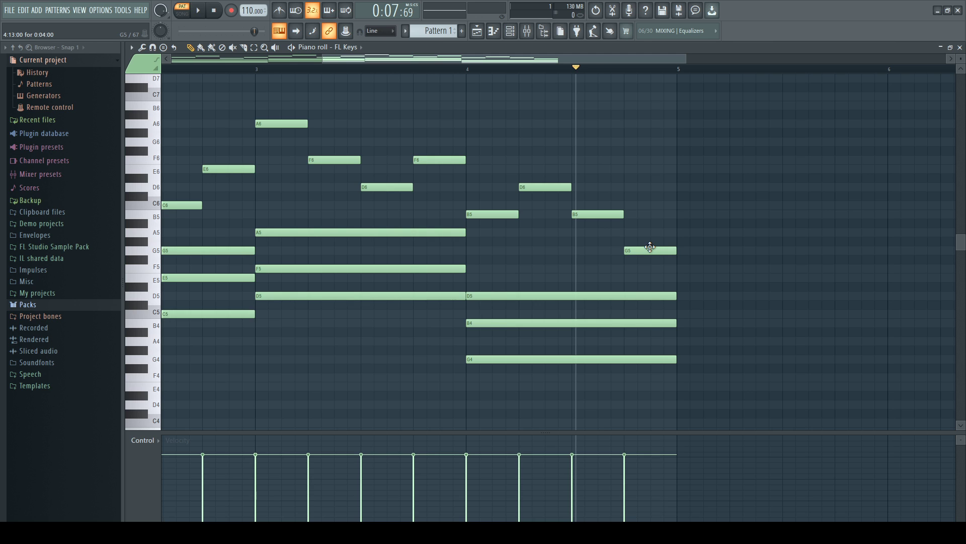
drag(323, 60, 96, 71)
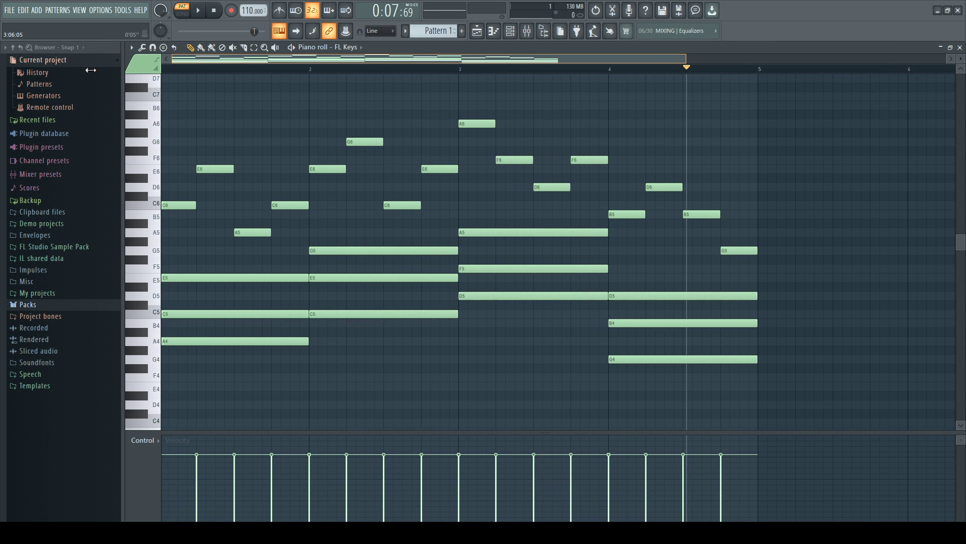
click(198, 10)
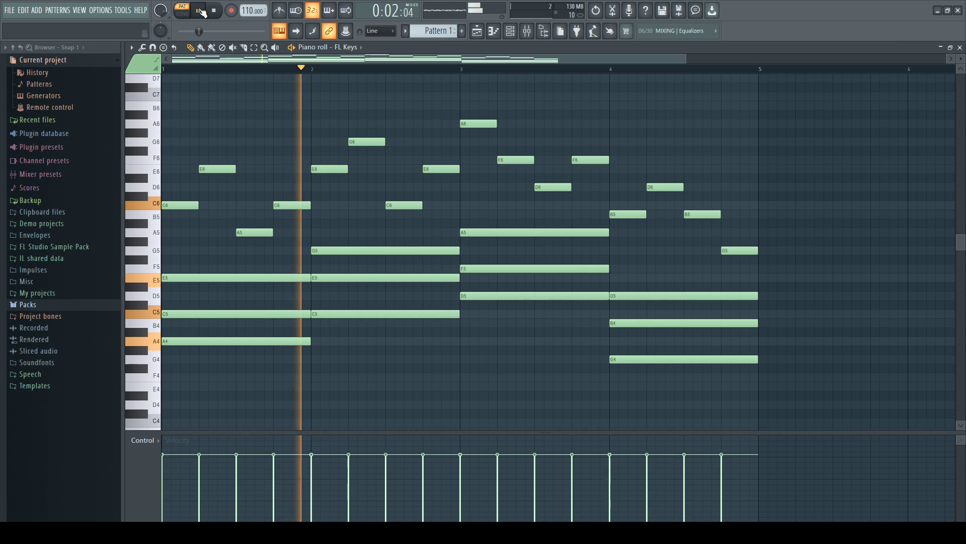
Shorten the E6 notes on bar 1 beat 2 and bar 2 beat 1 to half a beat, following each with a half-beat C6.
click(200, 11)
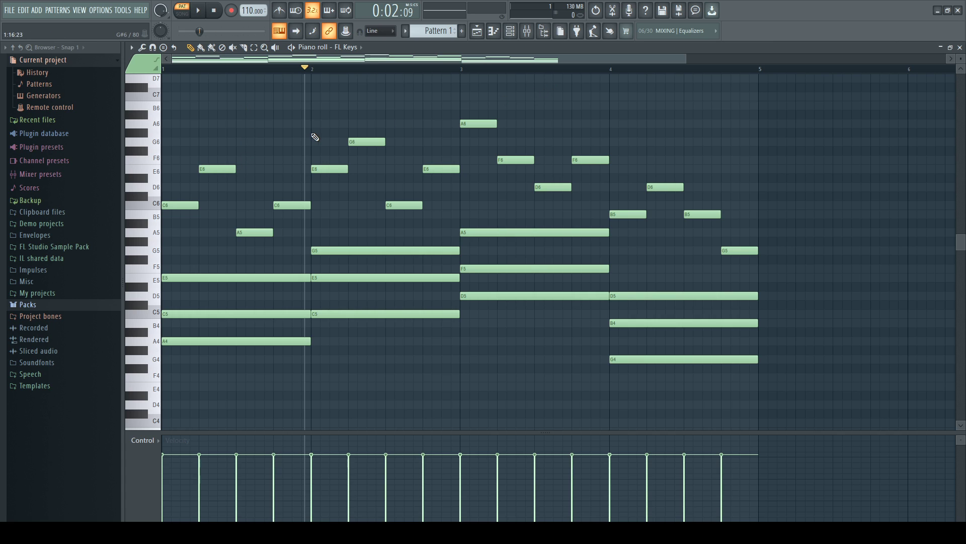
drag(689, 59, 457, 60)
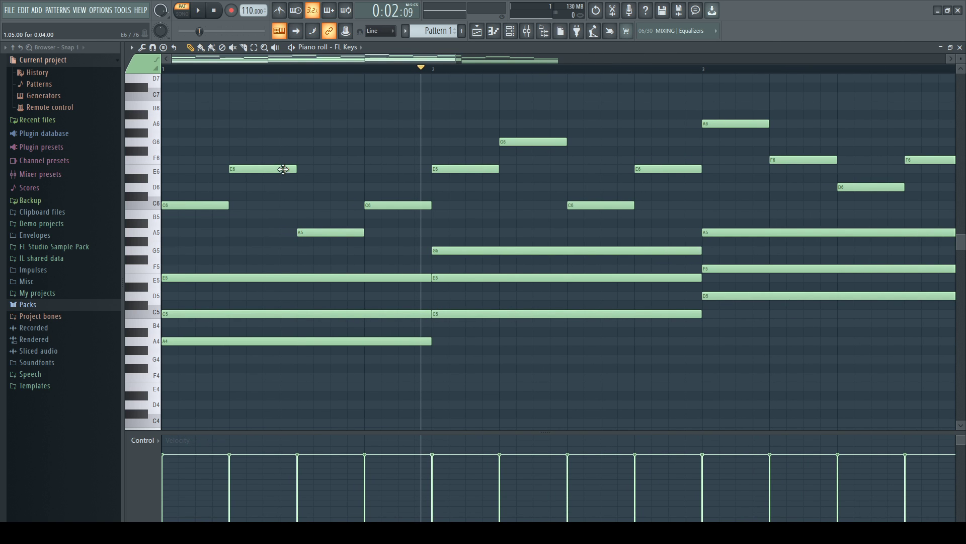
drag(296, 168, 262, 168)
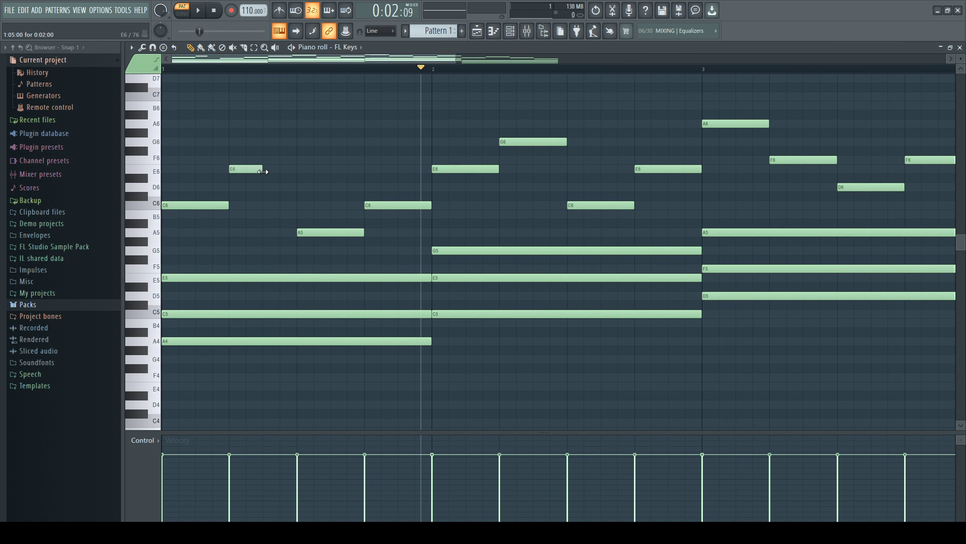
click(265, 204)
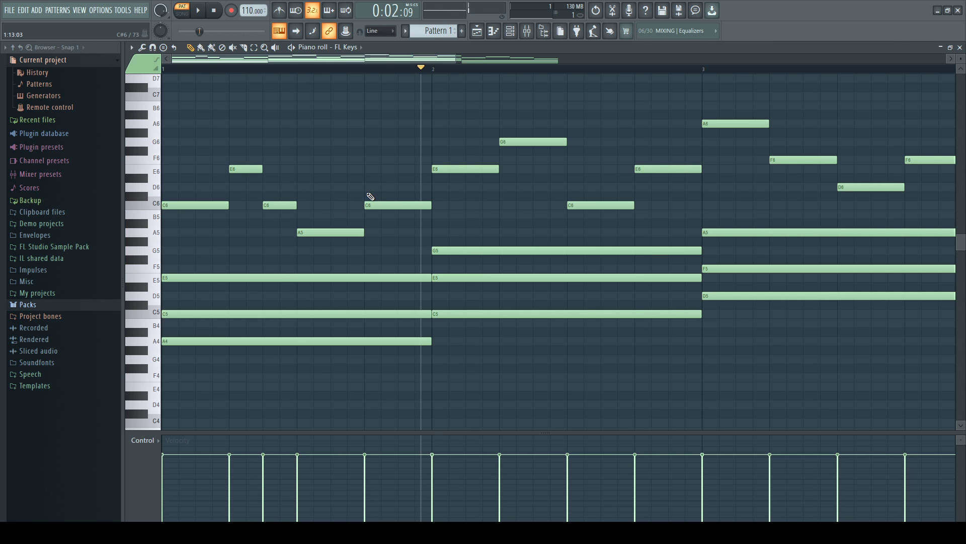
drag(348, 60, 392, 62)
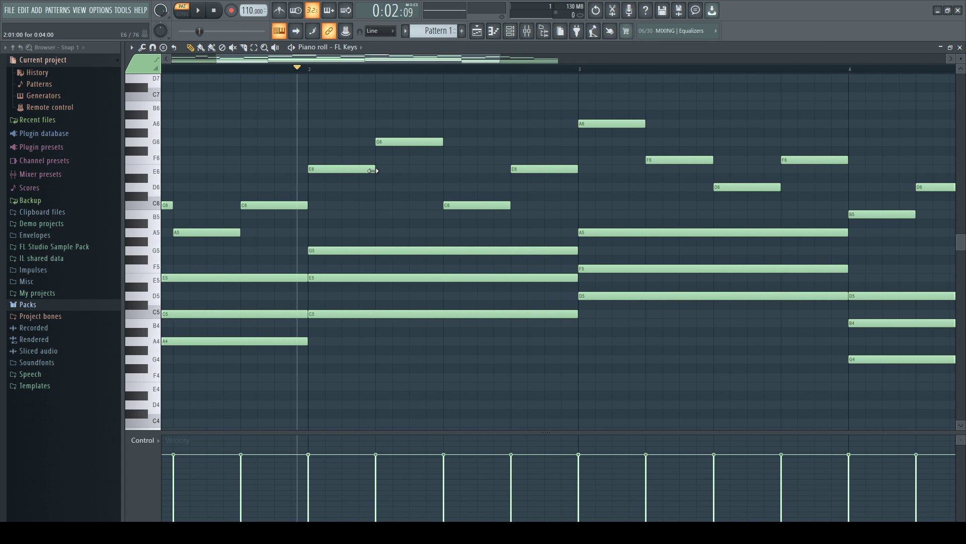
drag(373, 171, 341, 171)
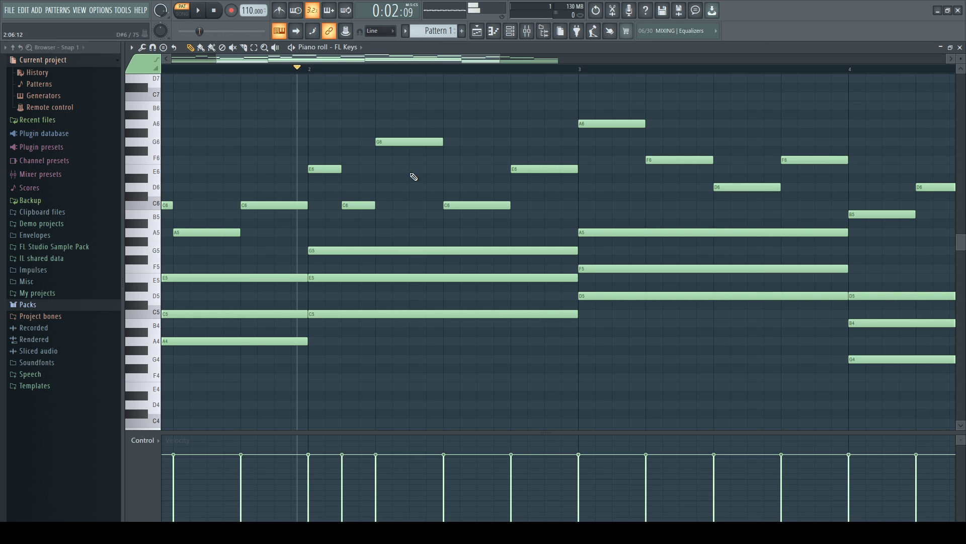
Halve the bar 3 D6 and the second bar 4 B5, following them with half-beat A6 and D6 notes respectively.
drag(388, 60, 467, 62)
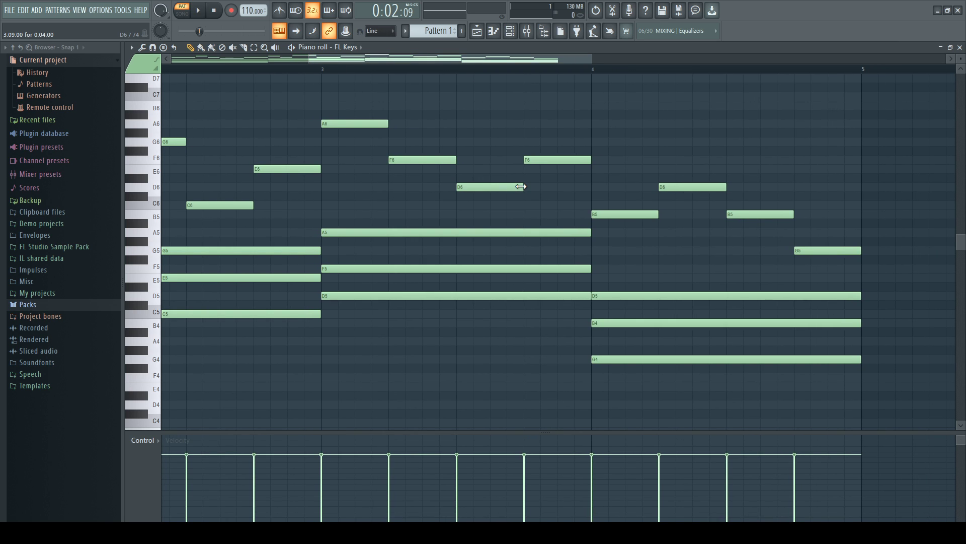
drag(521, 187, 488, 188)
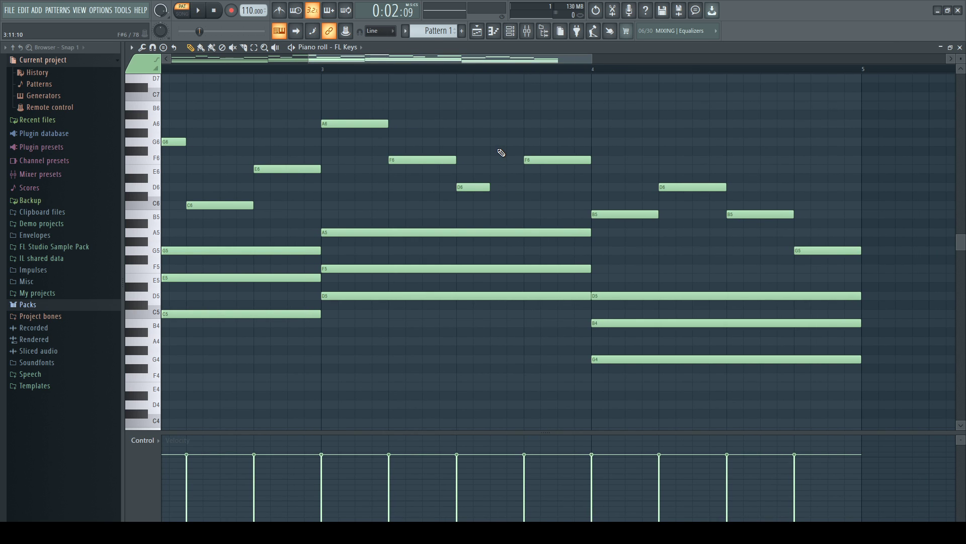
key(ctrl+s)
click(494, 123)
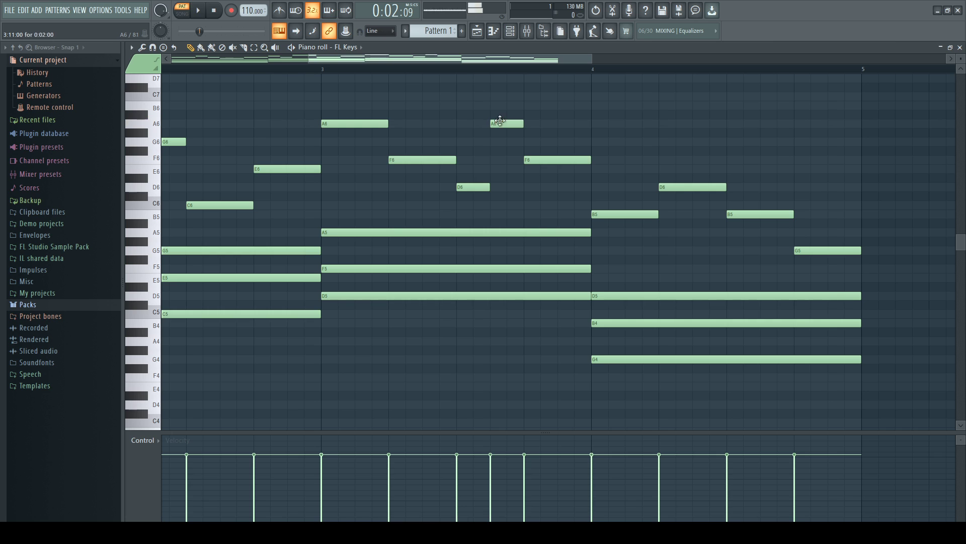
drag(481, 63, 581, 65)
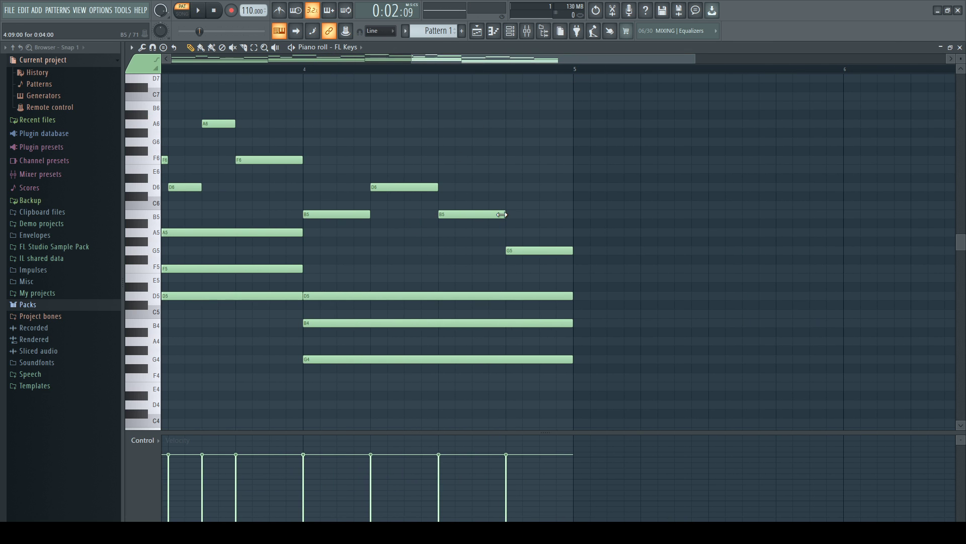
drag(506, 212, 478, 213)
click(481, 189)
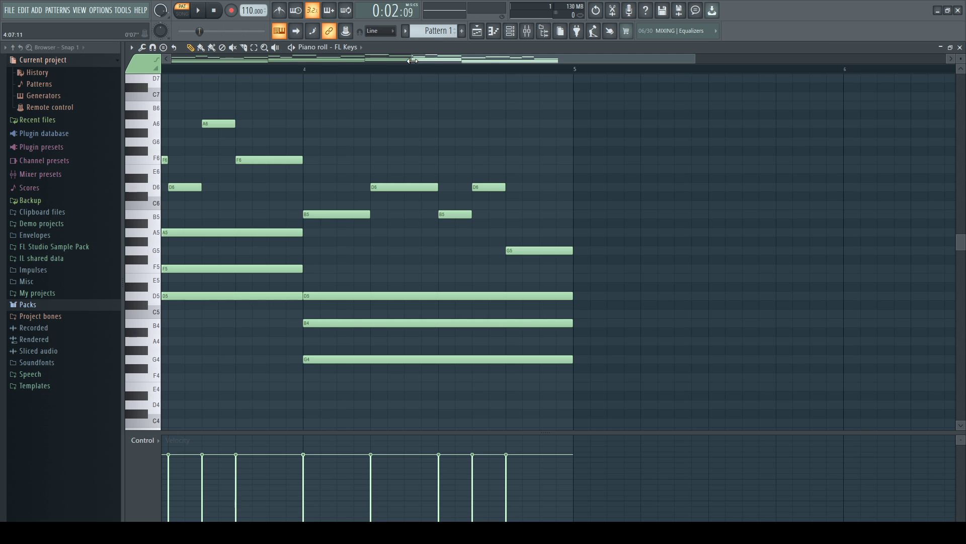
Play back the whole pattern from the start to review the melody with the added half-beat notes.
drag(412, 60, 170, 60)
click(214, 10)
click(203, 11)
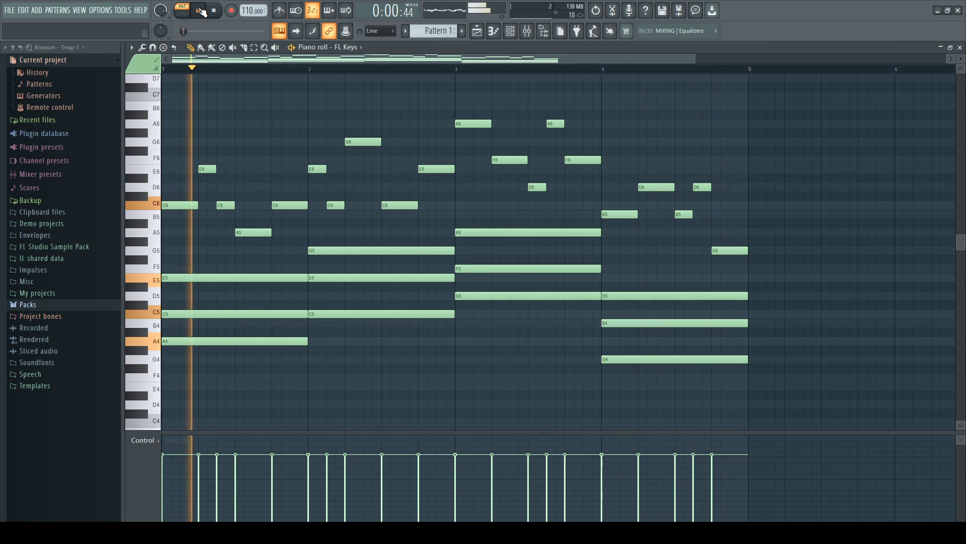
click(201, 11)
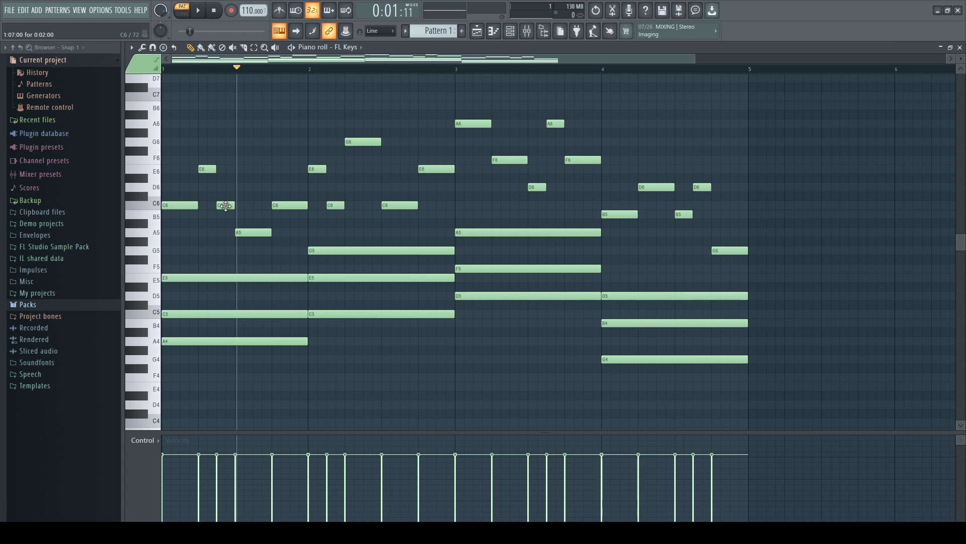
Try lowering the half-beat C6 in bar 1 to G5 and play back the pattern from the start.
drag(226, 206, 223, 254)
click(214, 11)
click(200, 11)
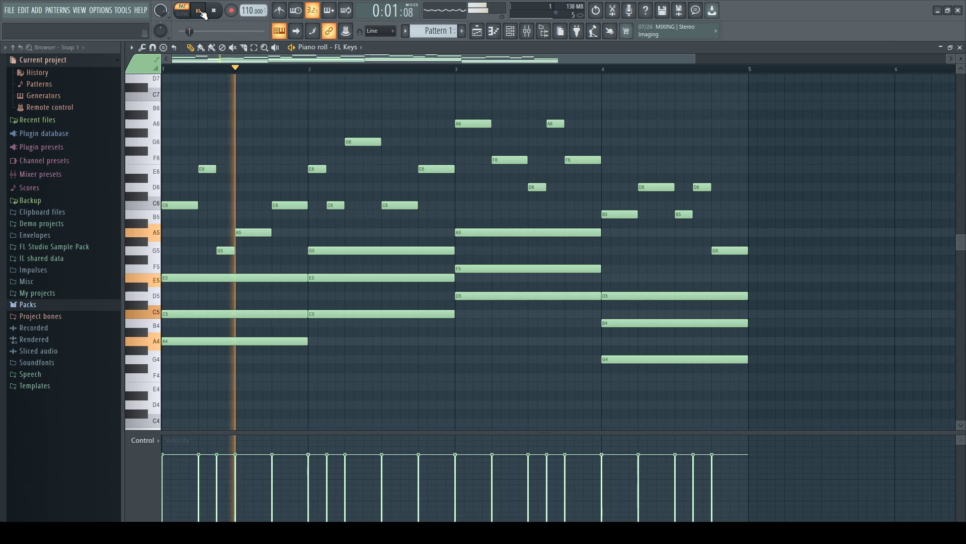
click(200, 11)
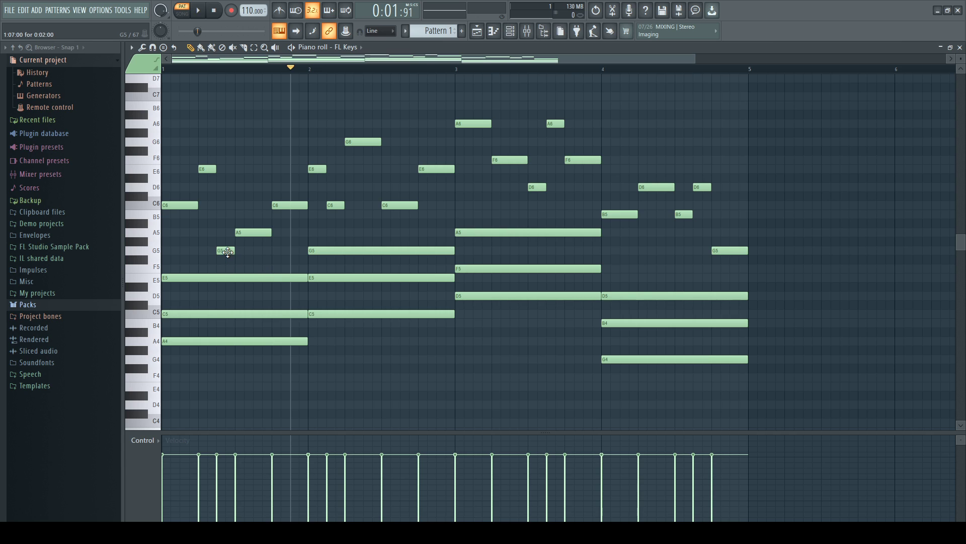
Raise the half-beat G5 melody note in bar 1 to F6 and play back the pattern from the start.
drag(228, 252, 229, 159)
click(213, 11)
click(201, 11)
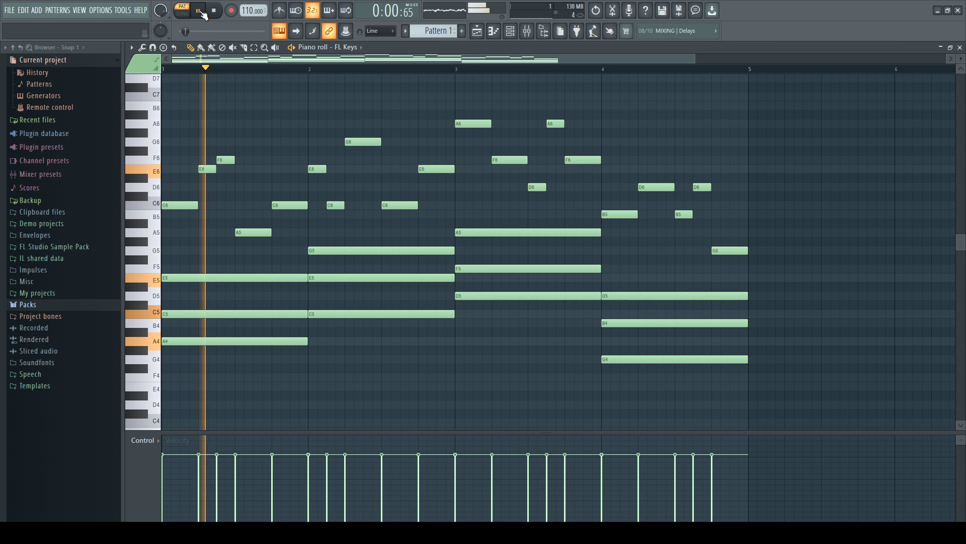
click(201, 11)
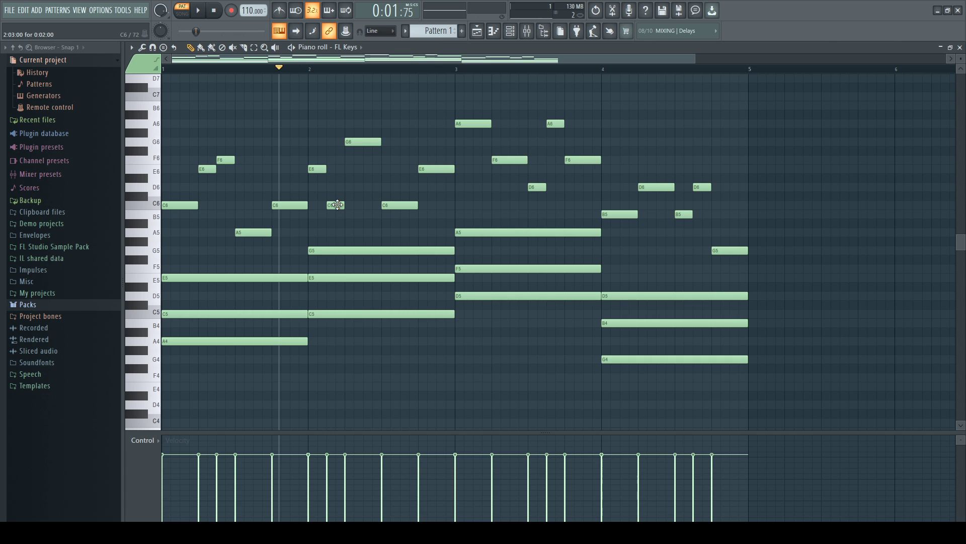
Raise the half-beat C6 melody note in bar 2 to D6 and play back the pattern from the start.
drag(338, 204, 337, 187)
click(214, 10)
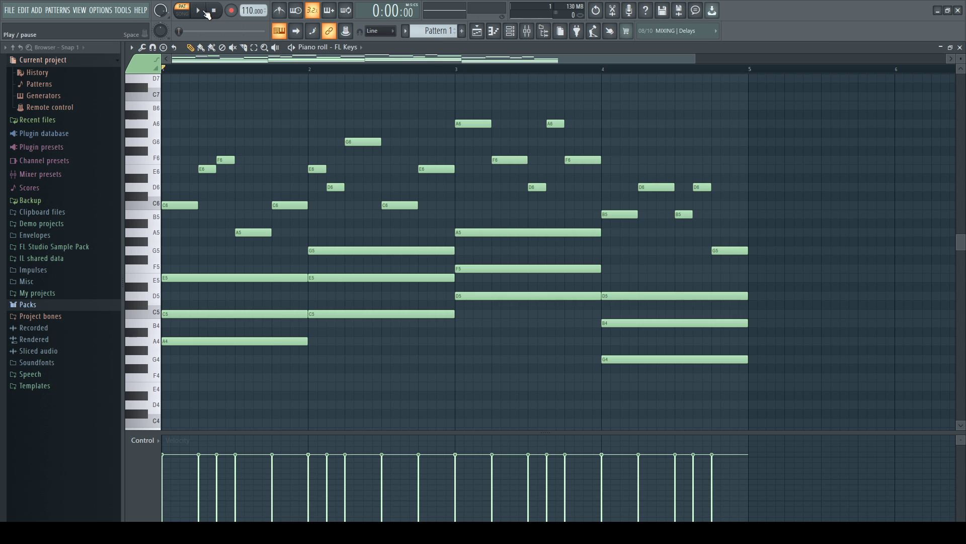
click(200, 10)
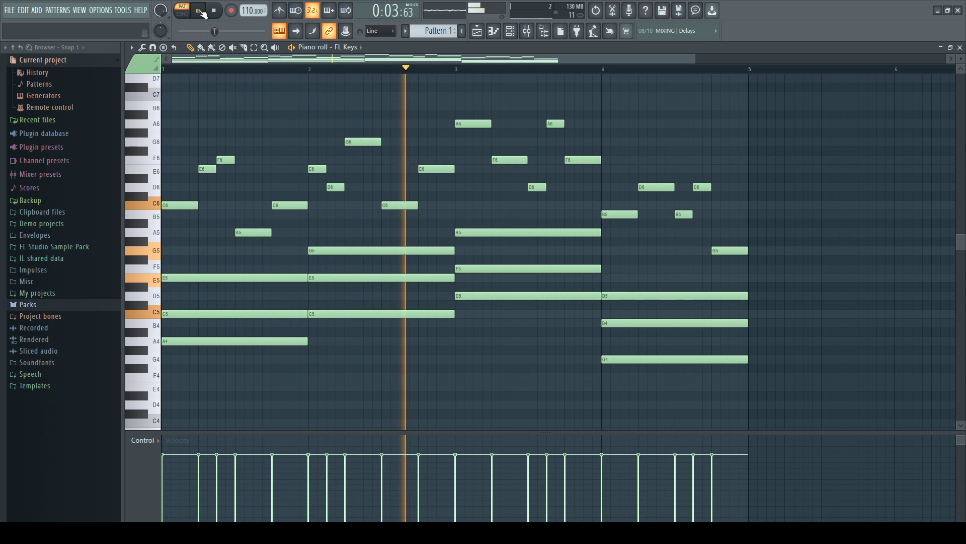
click(200, 10)
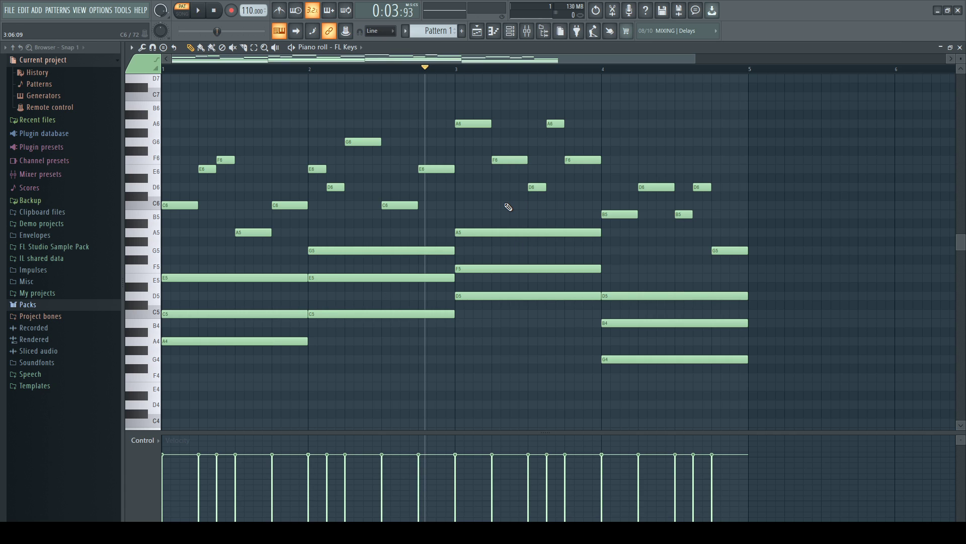
Lower the F6 melody note on beat 2 of bar 3 to C6 and resume playback to hear it.
drag(506, 162, 510, 207)
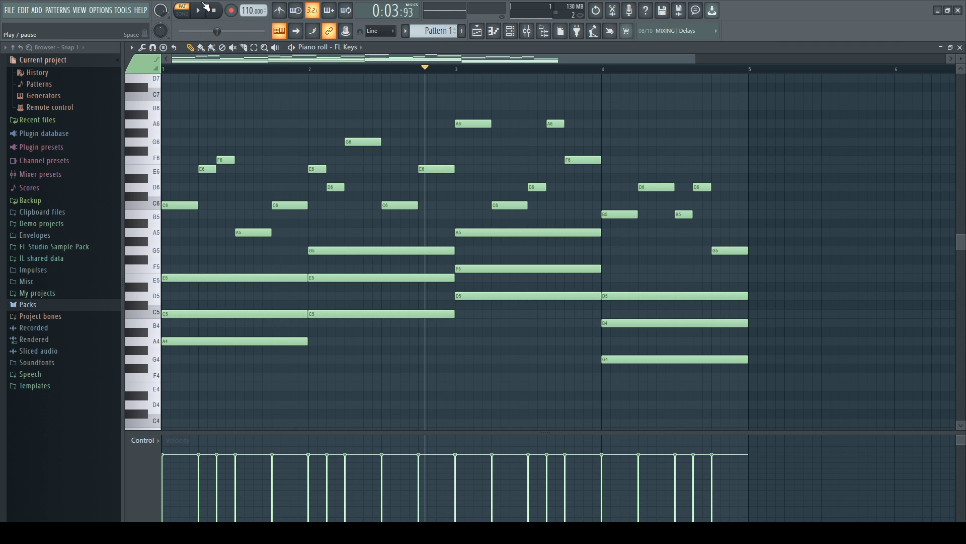
click(200, 10)
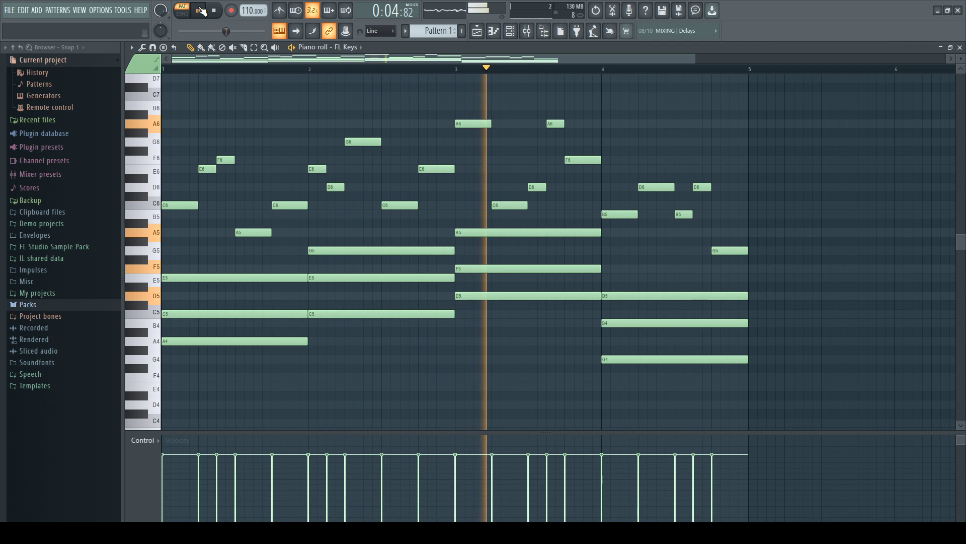
click(202, 10)
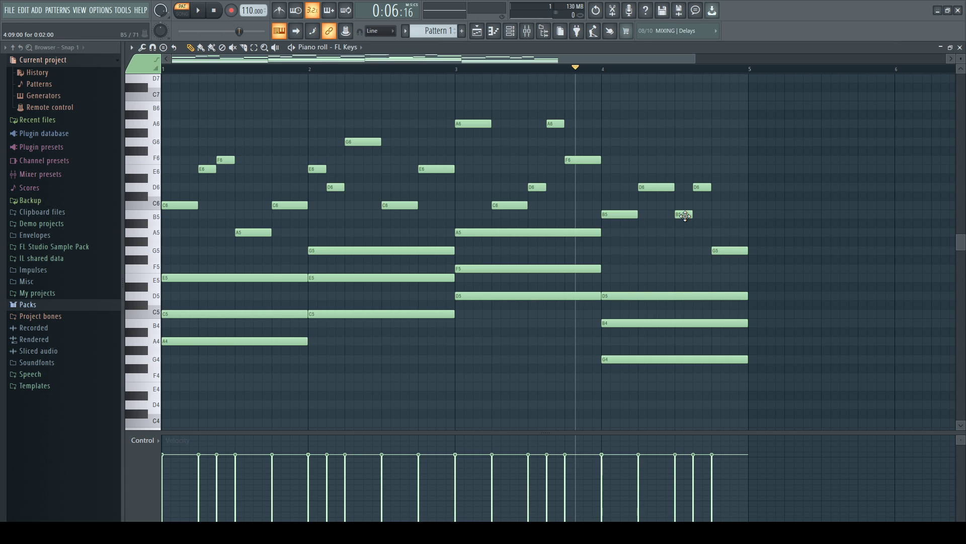
Try lowering the half-beat B5 in bar 4 to F5 and play back the pattern from the start.
drag(685, 215, 685, 269)
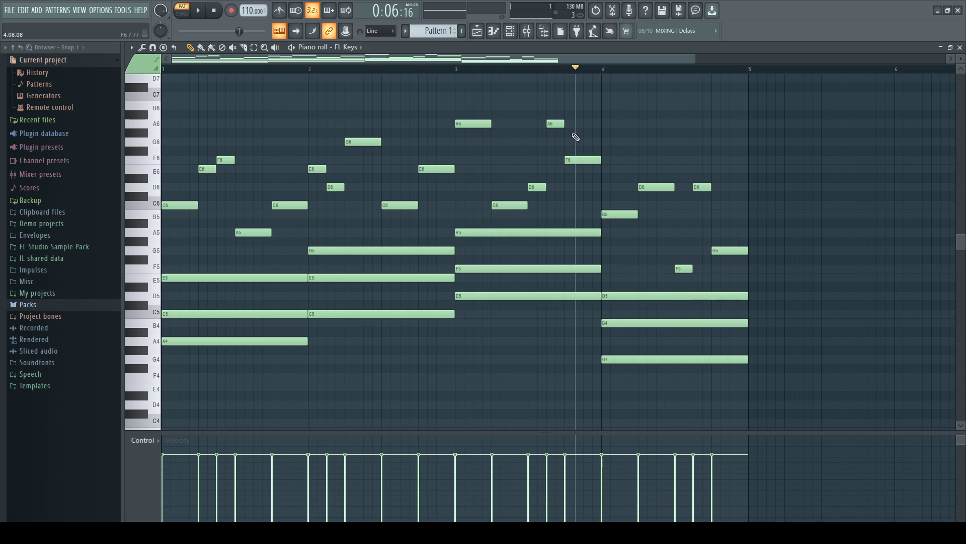
click(213, 10)
click(201, 10)
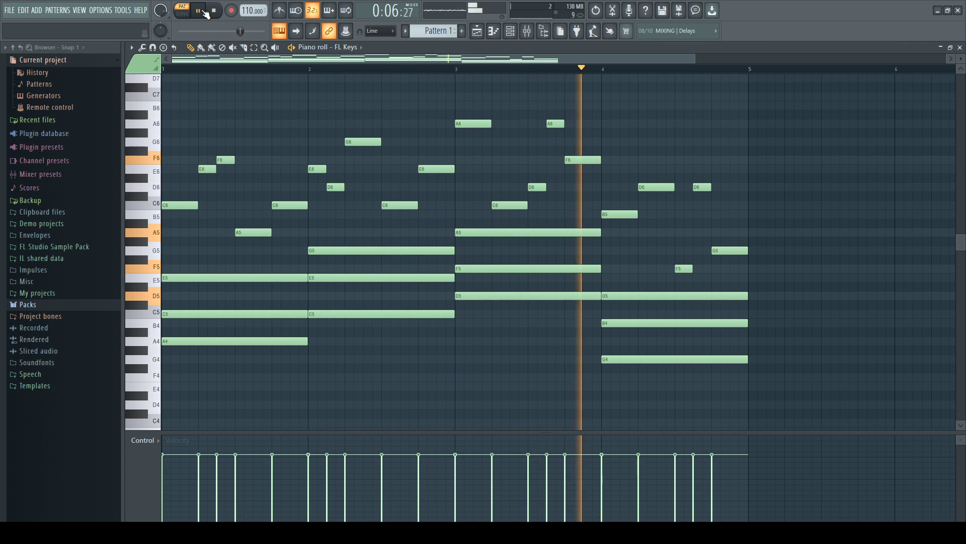
click(199, 10)
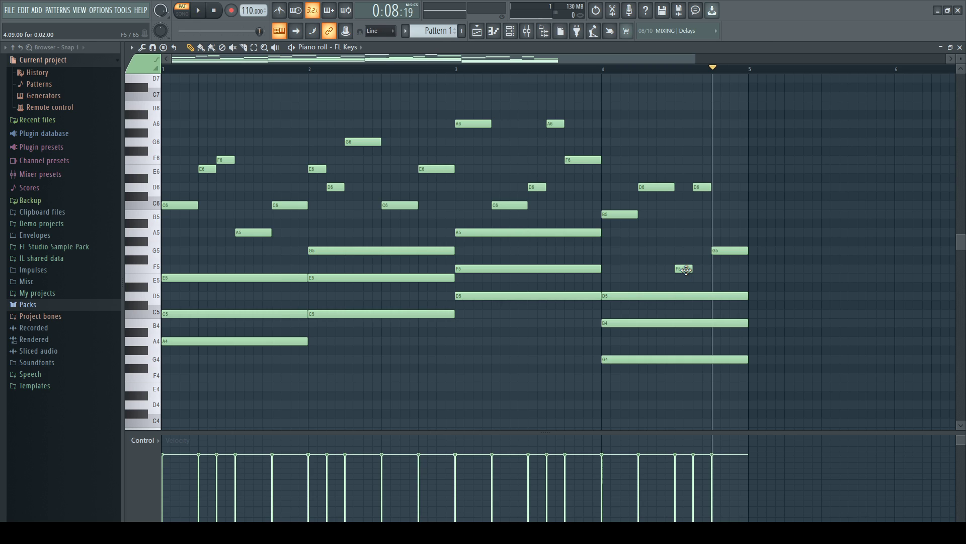
Raise the half-beat F5 melody note in bar 4 to F6 and play back the pattern from the start.
drag(686, 270, 691, 159)
click(213, 9)
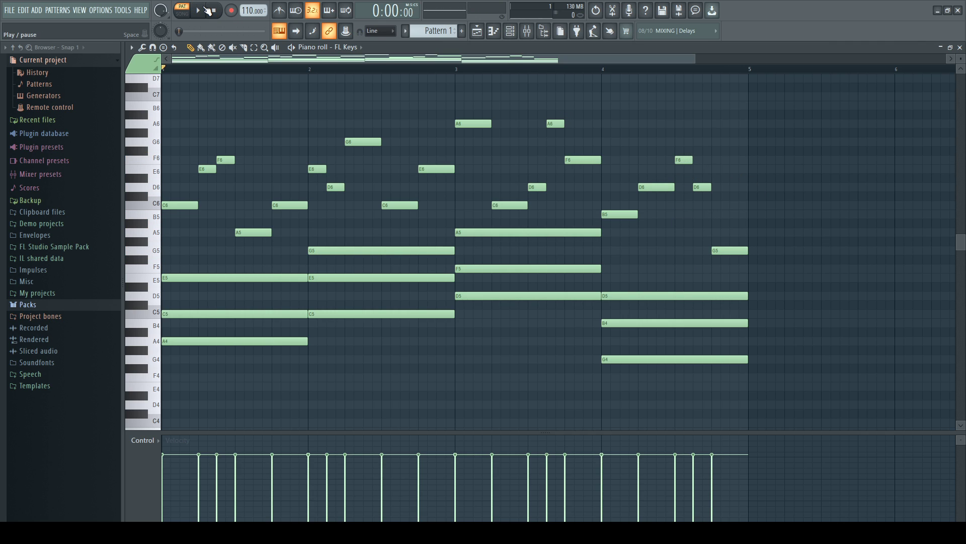
click(203, 7)
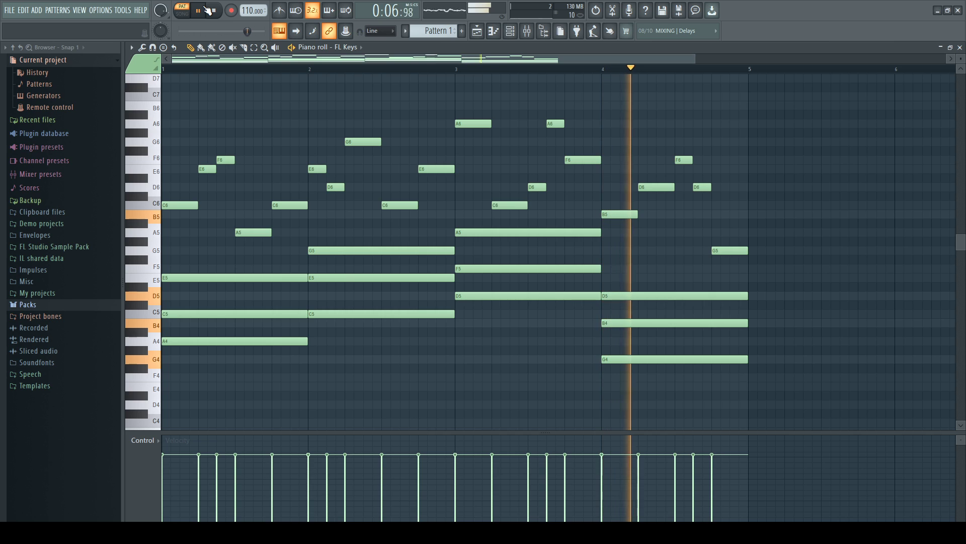
click(213, 11)
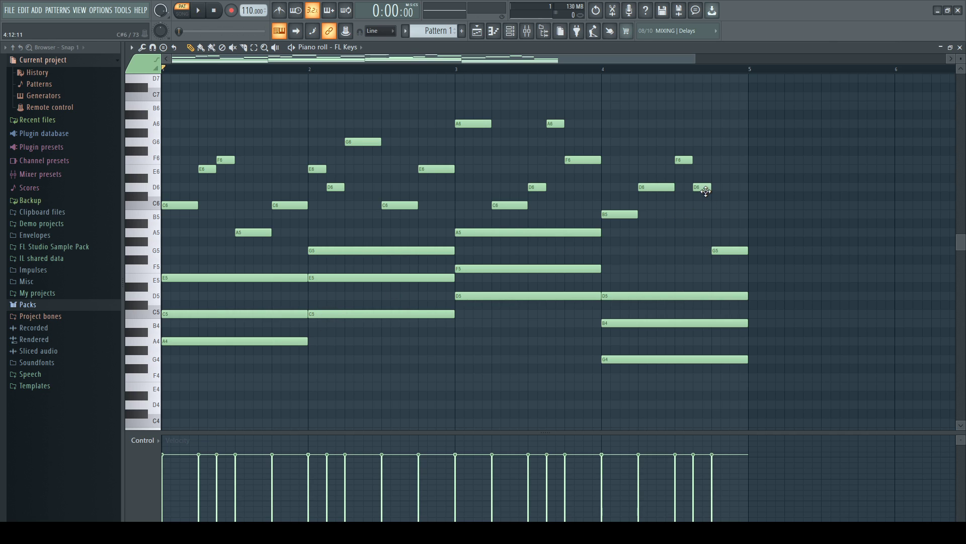
Try lowering the half-beat D6 in bar 4 to C6 and play back the pattern.
drag(703, 189, 703, 205)
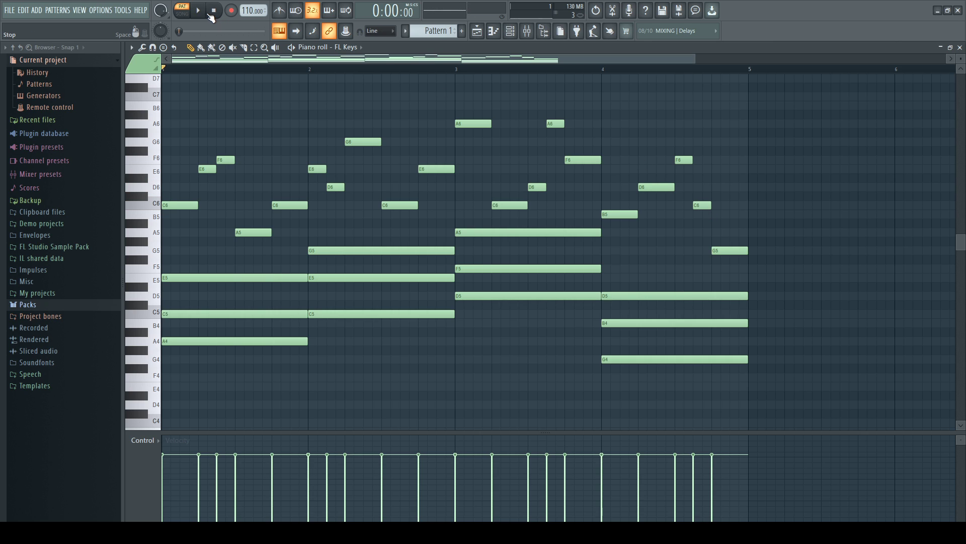
click(200, 13)
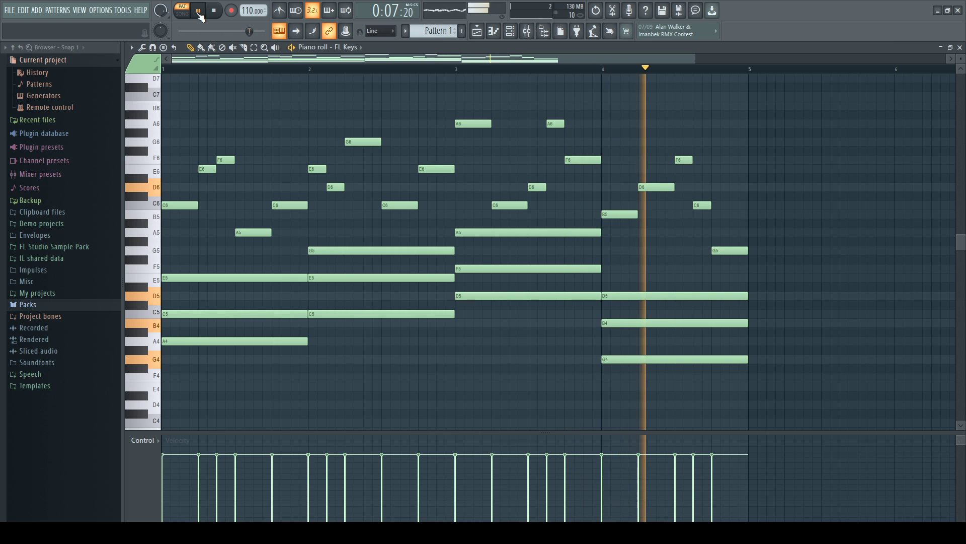
click(198, 11)
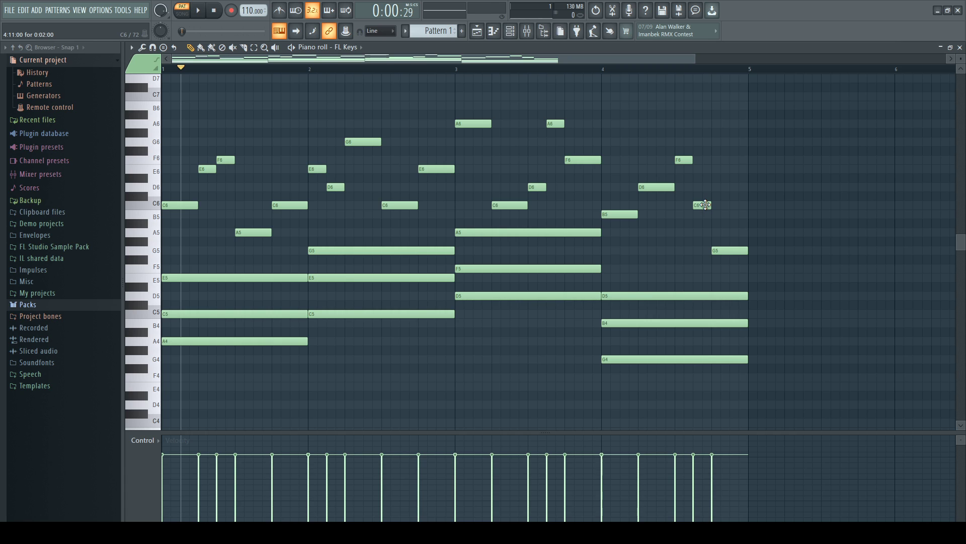
Try lowering the half-beat C6 in bar 4 to A5 and play back the pattern from the start.
drag(706, 205, 705, 232)
click(214, 11)
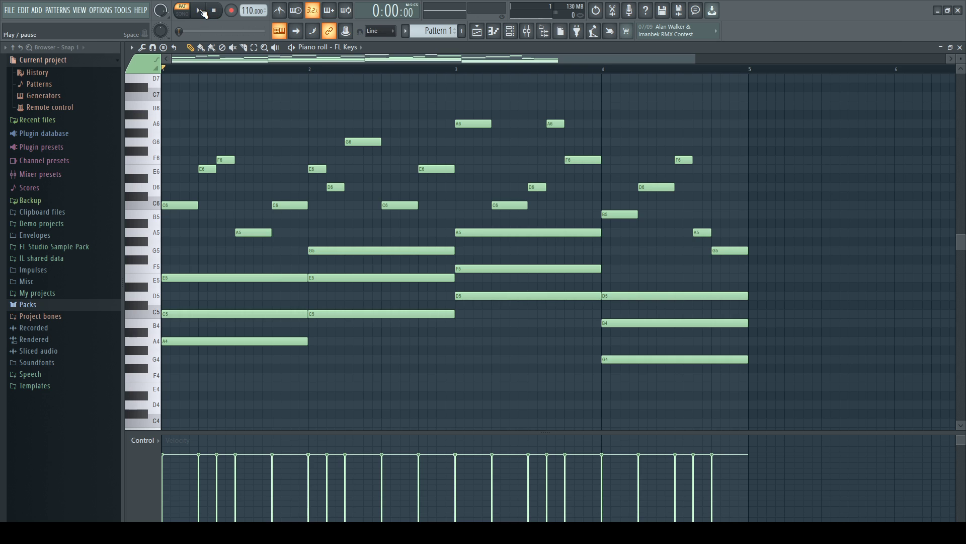
click(201, 11)
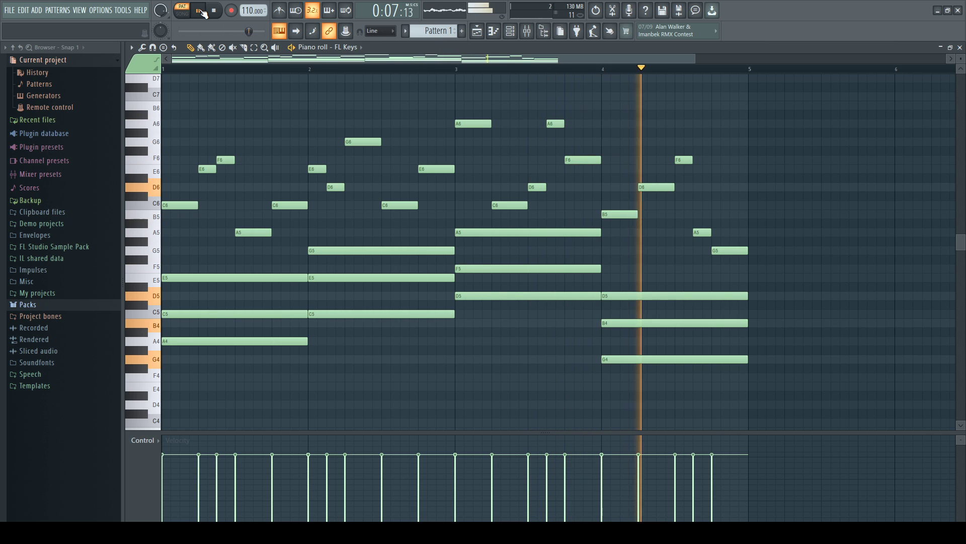
click(201, 11)
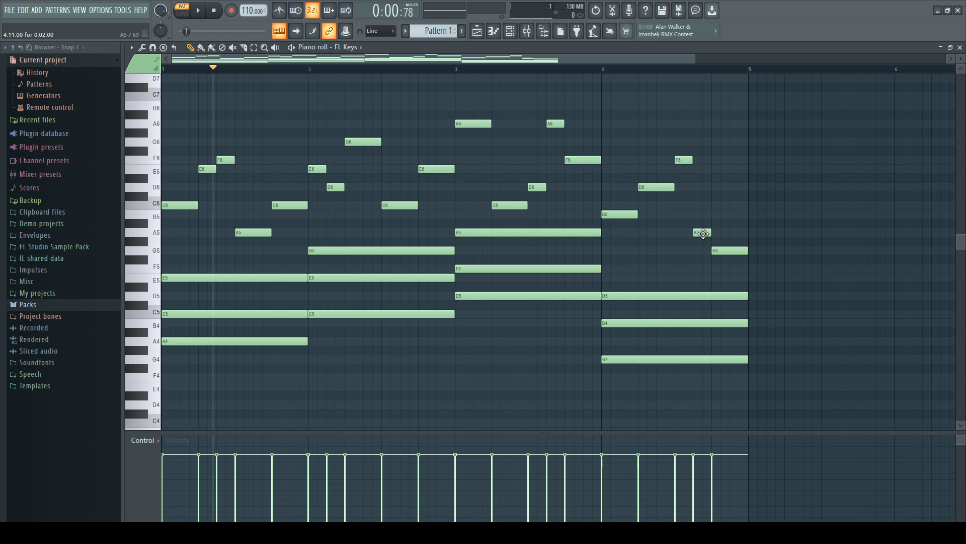
Raise the half-beat A5 melody note in bar 4 to A6 and play back the pattern.
drag(703, 233, 703, 124)
click(200, 10)
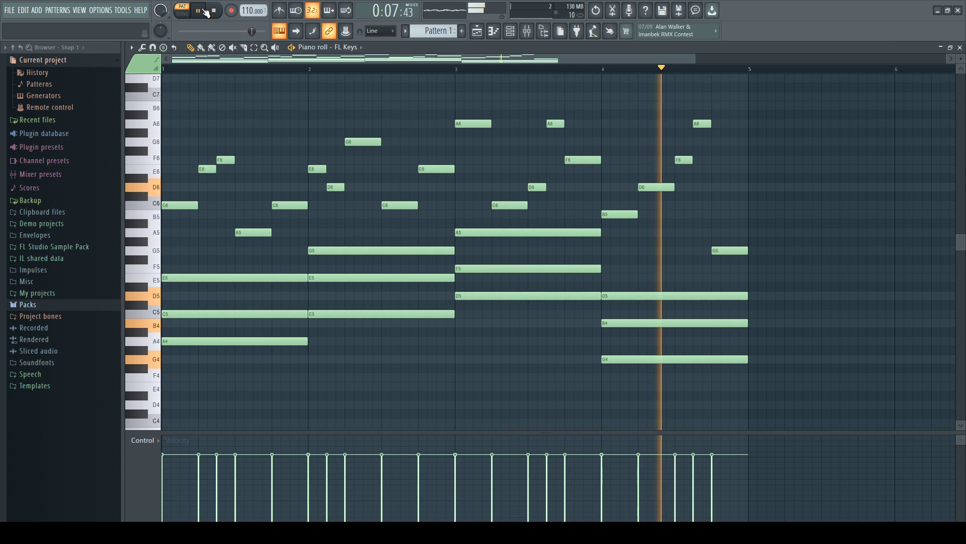
click(205, 11)
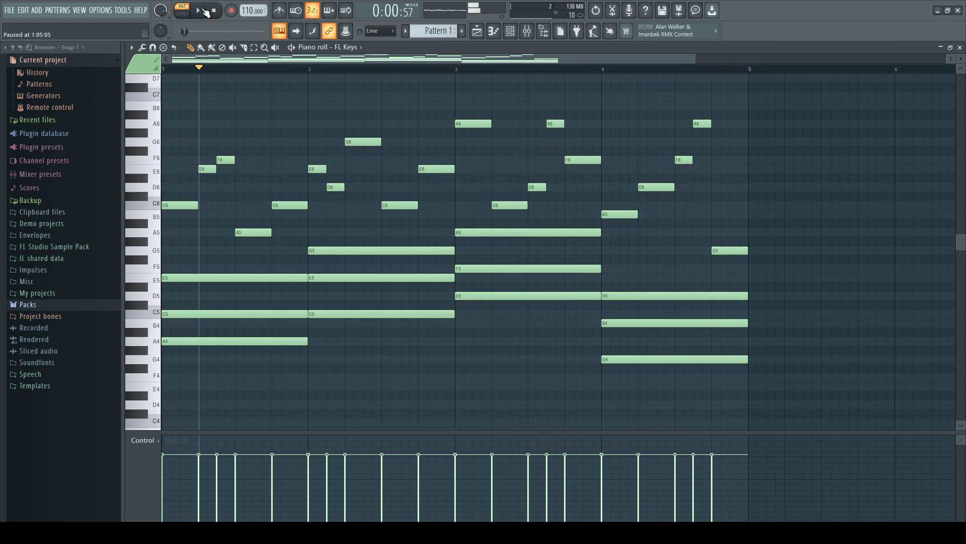